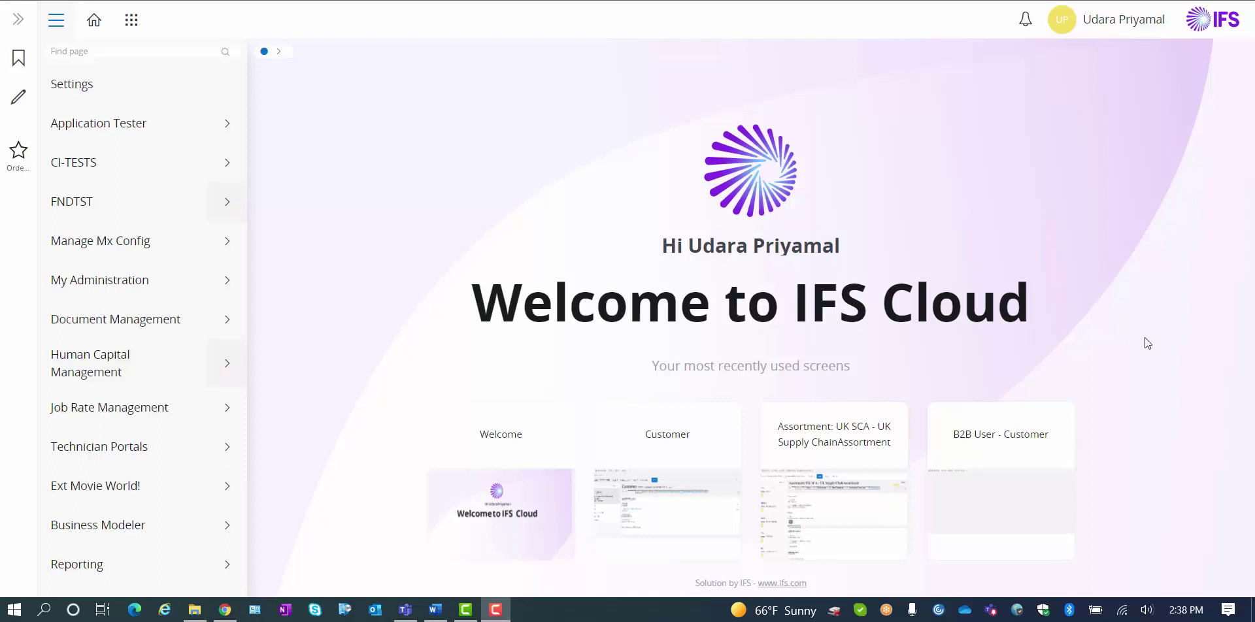
Open the B2B User - Customer list, sort it descending by User, and tick your user's row.
left_click(984, 444)
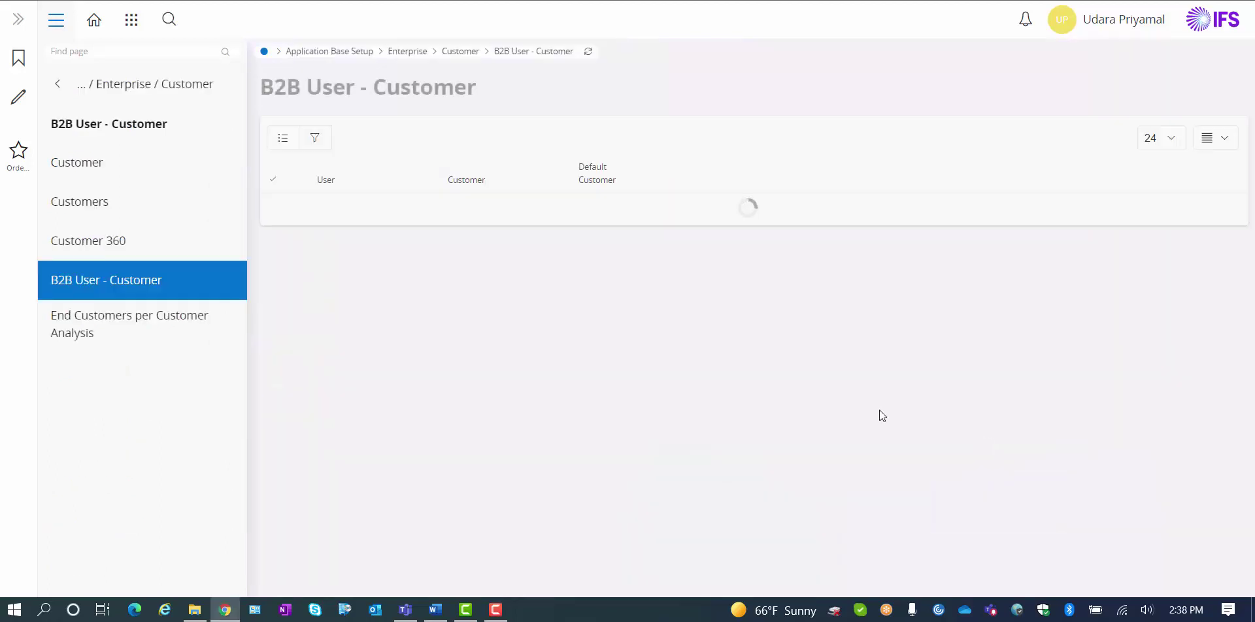
left_click(372, 189)
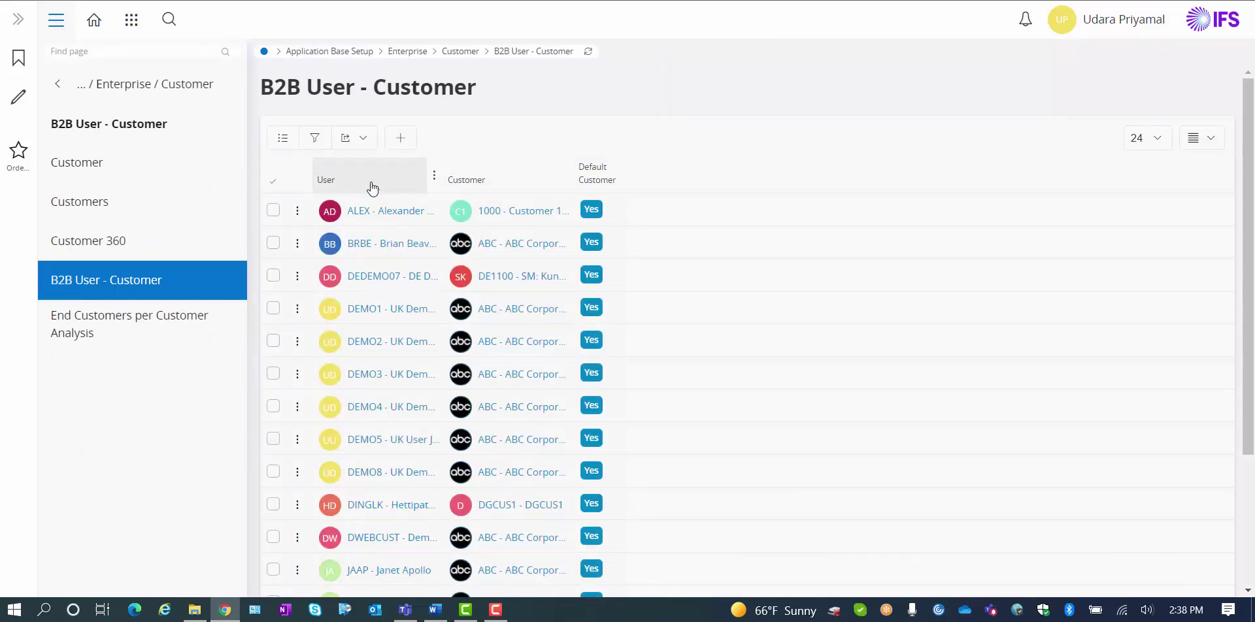
left_click(372, 188)
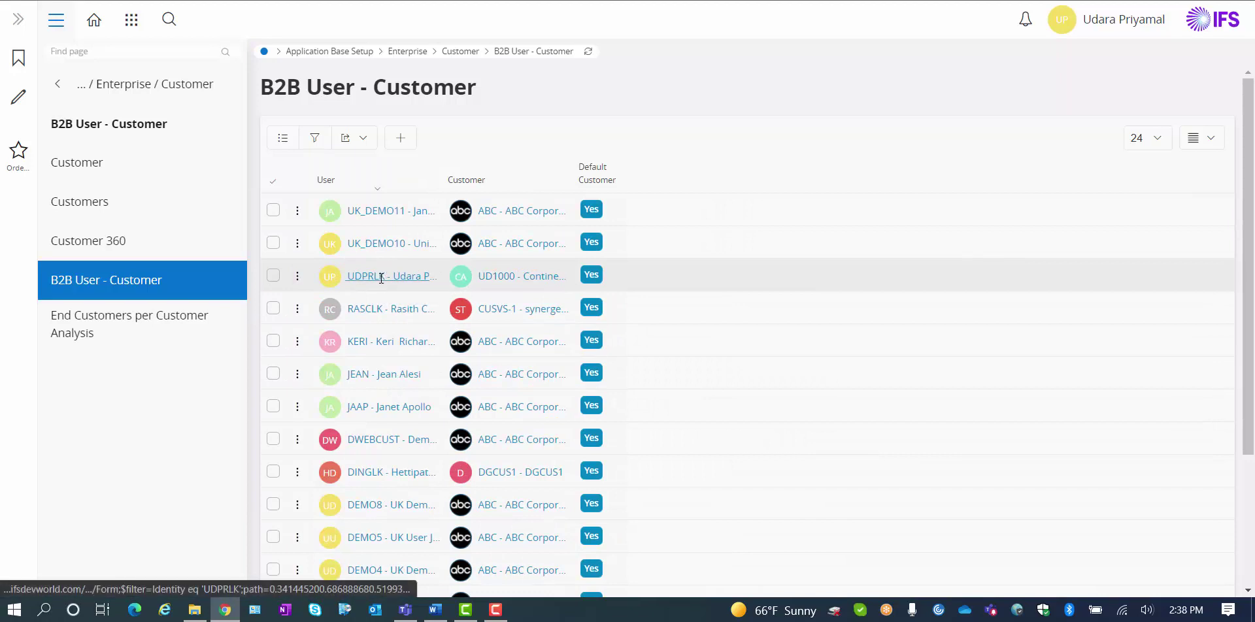
left_click(274, 282)
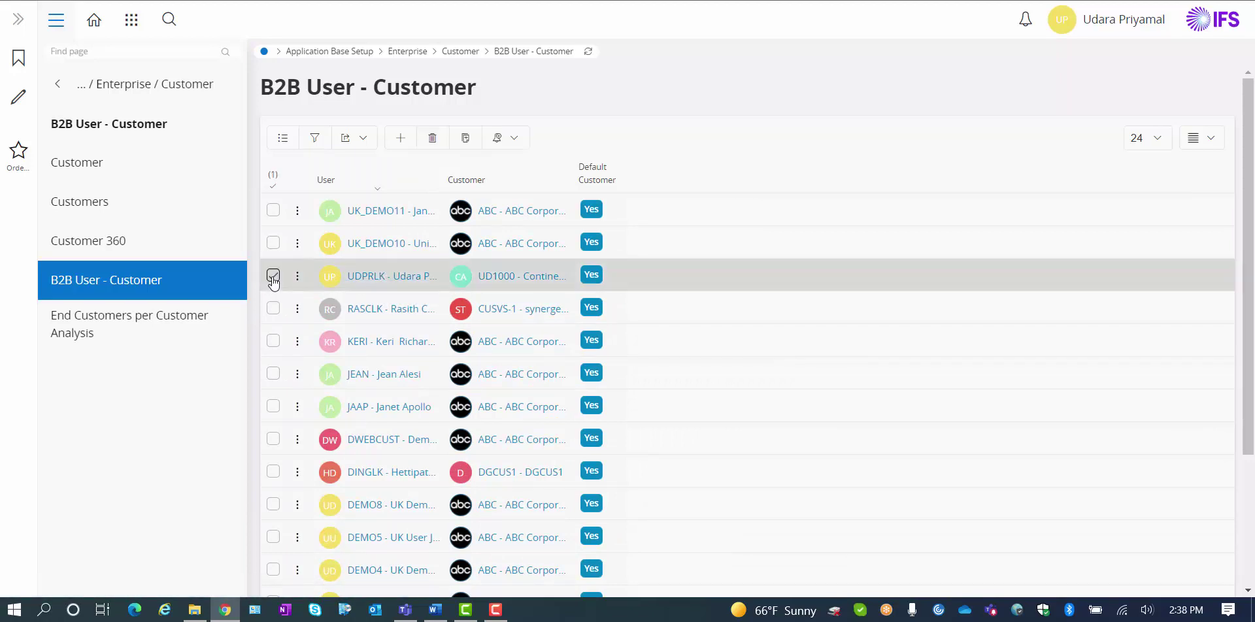
Open the UD1000 customer record linked to the selected user.
left_click(495, 281)
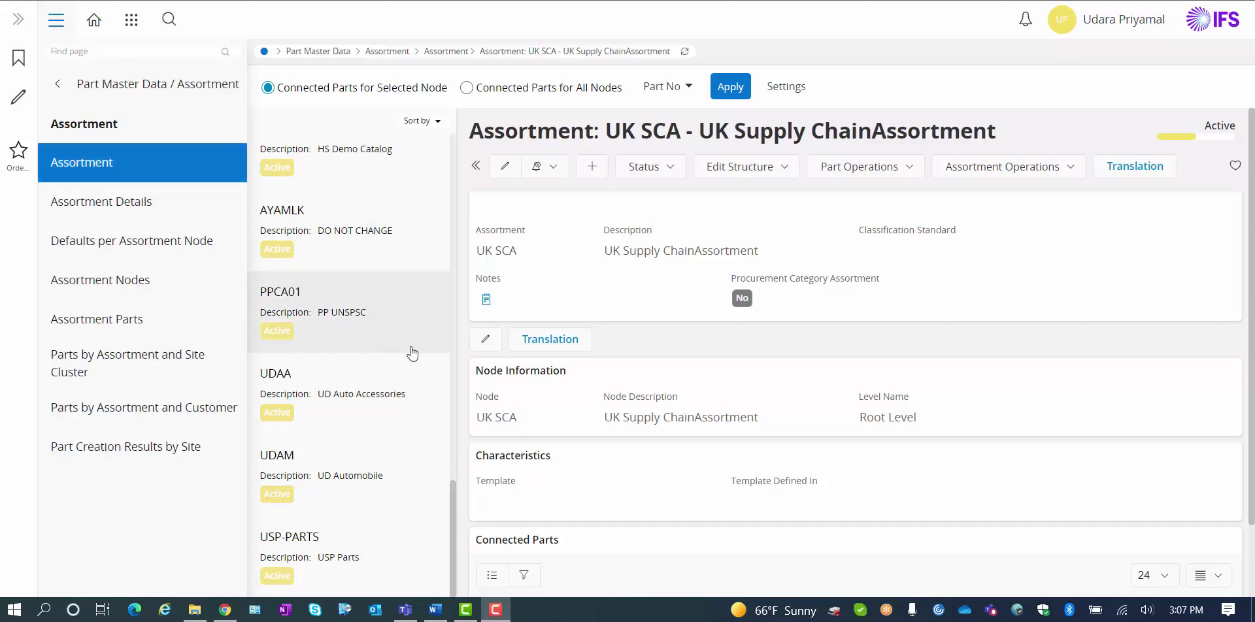
Expand the UDAA assortment tree, view LUBRICANT OIL's four connected parts, and expand BRAKE FLUID.
left_click(300, 395)
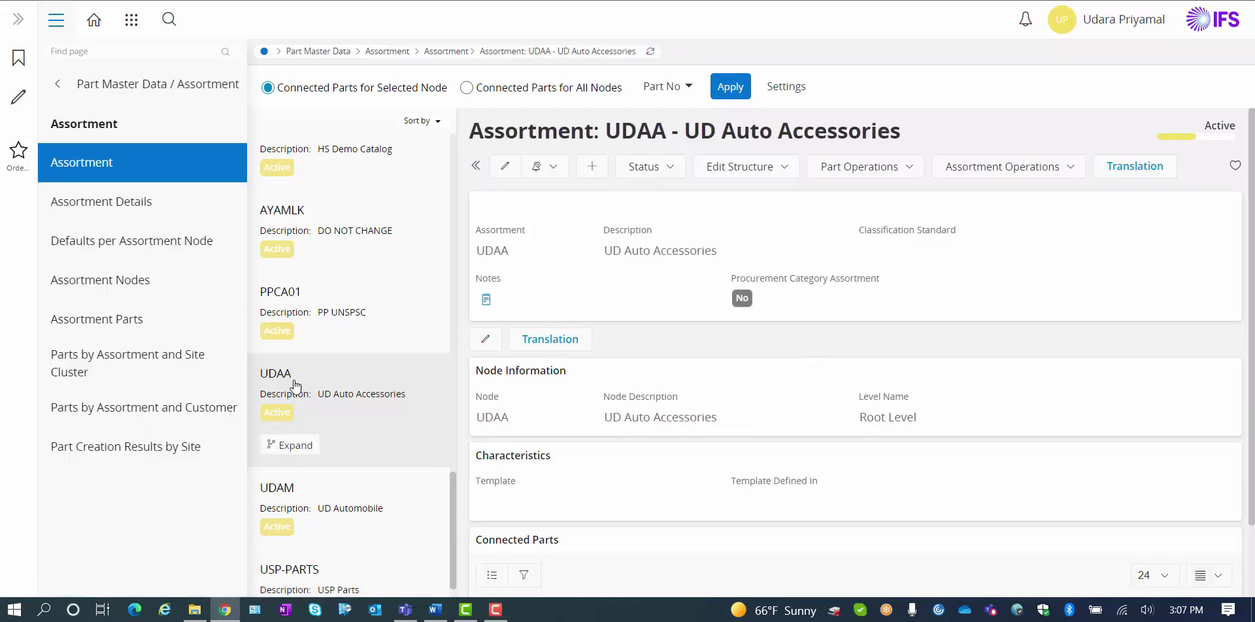
left_click(291, 451)
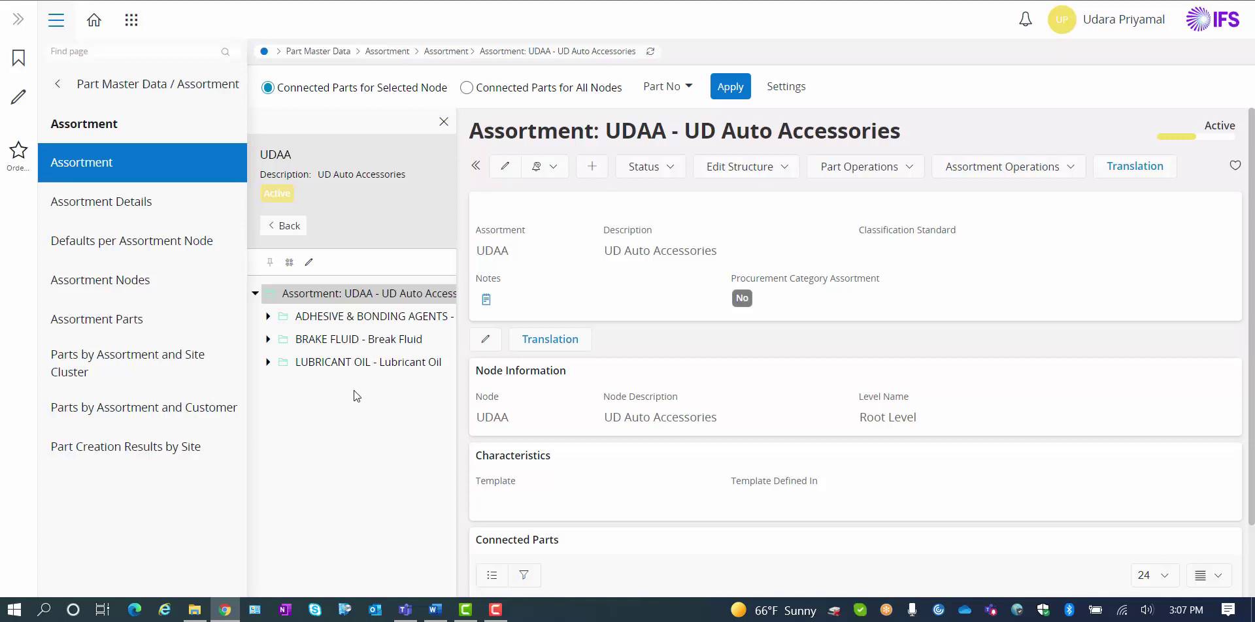
left_click(264, 366)
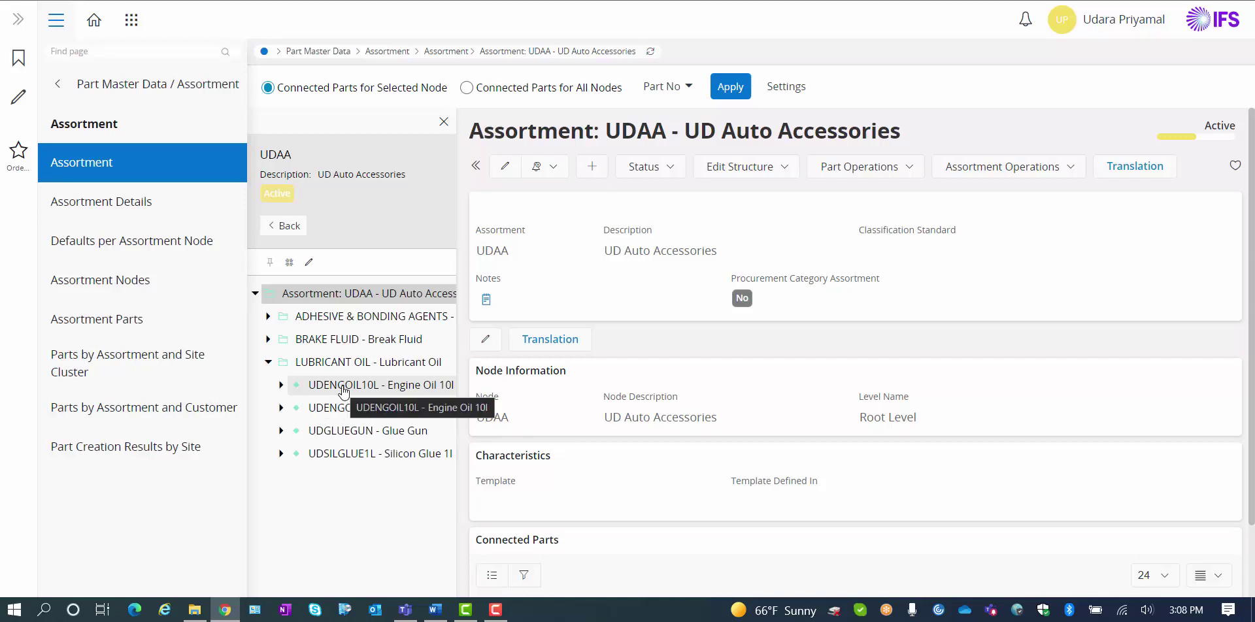
scroll(661, 418, "down", 2)
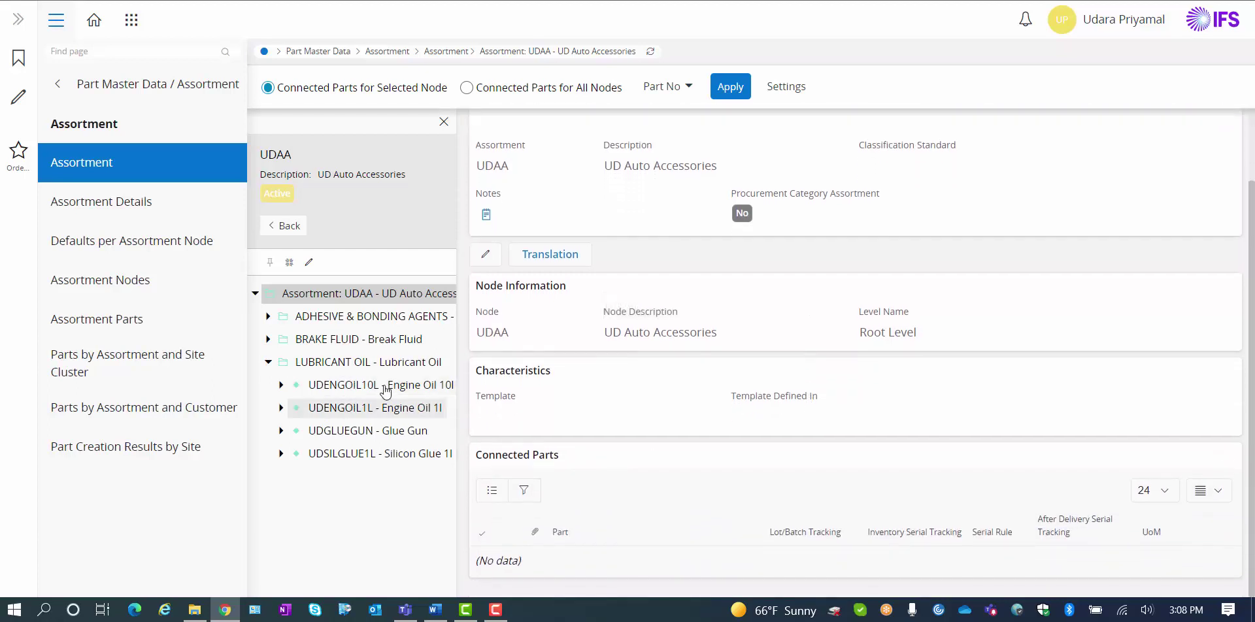
left_click(347, 362)
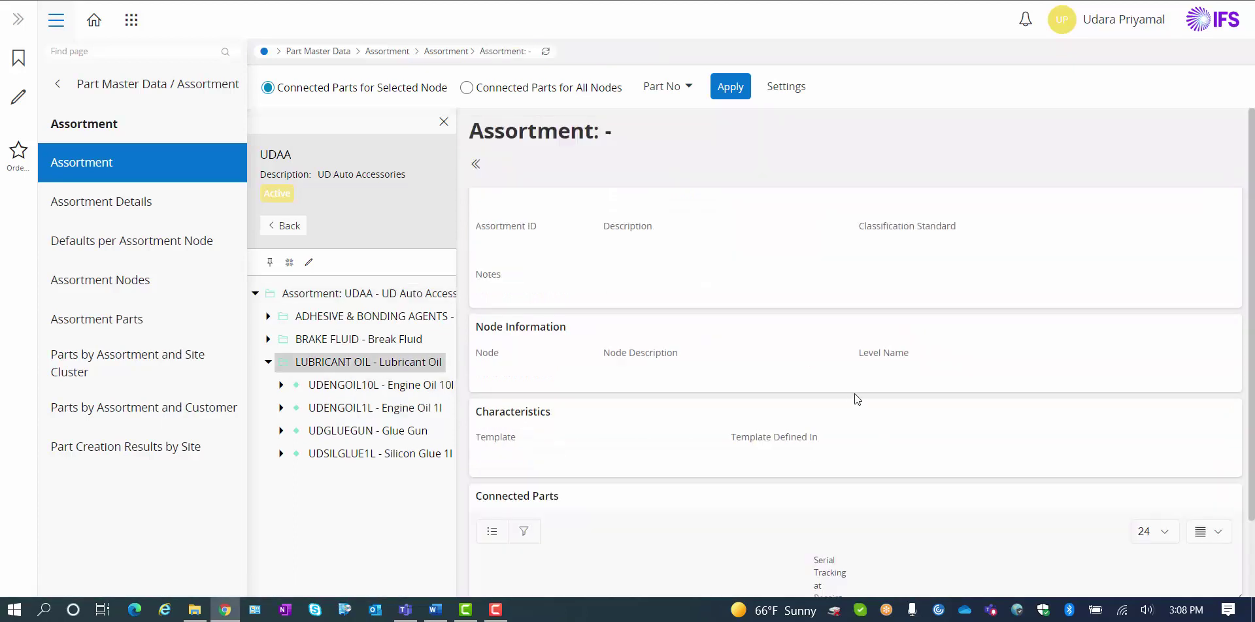
scroll(864, 354, "down", 4)
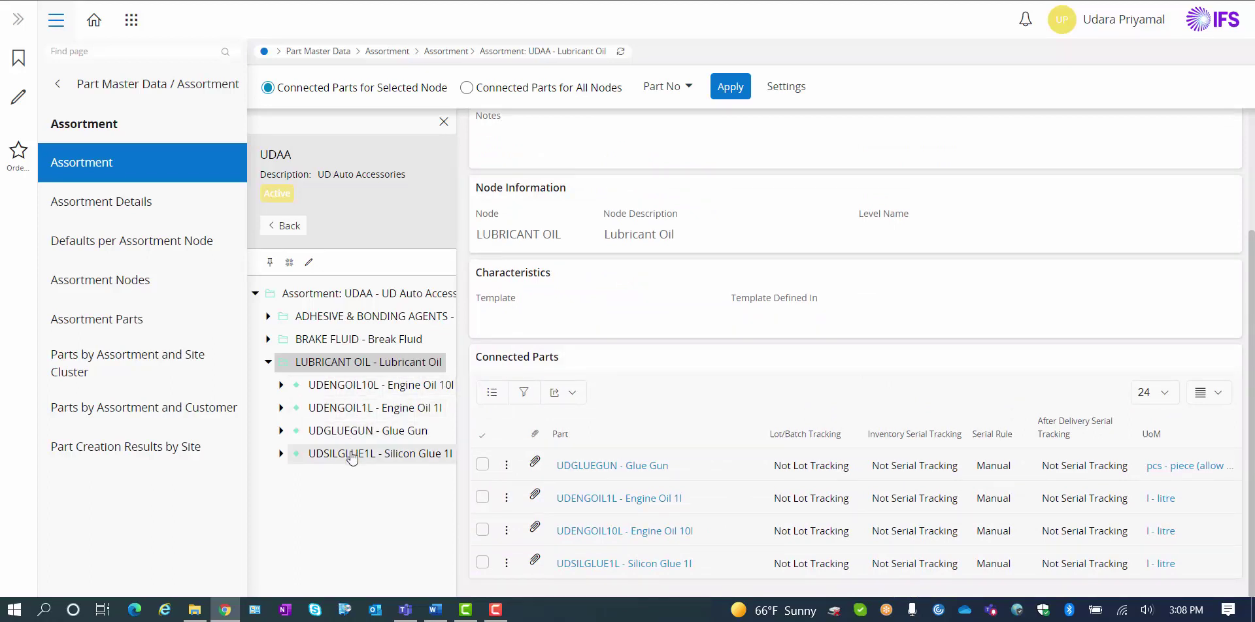
left_click(268, 339)
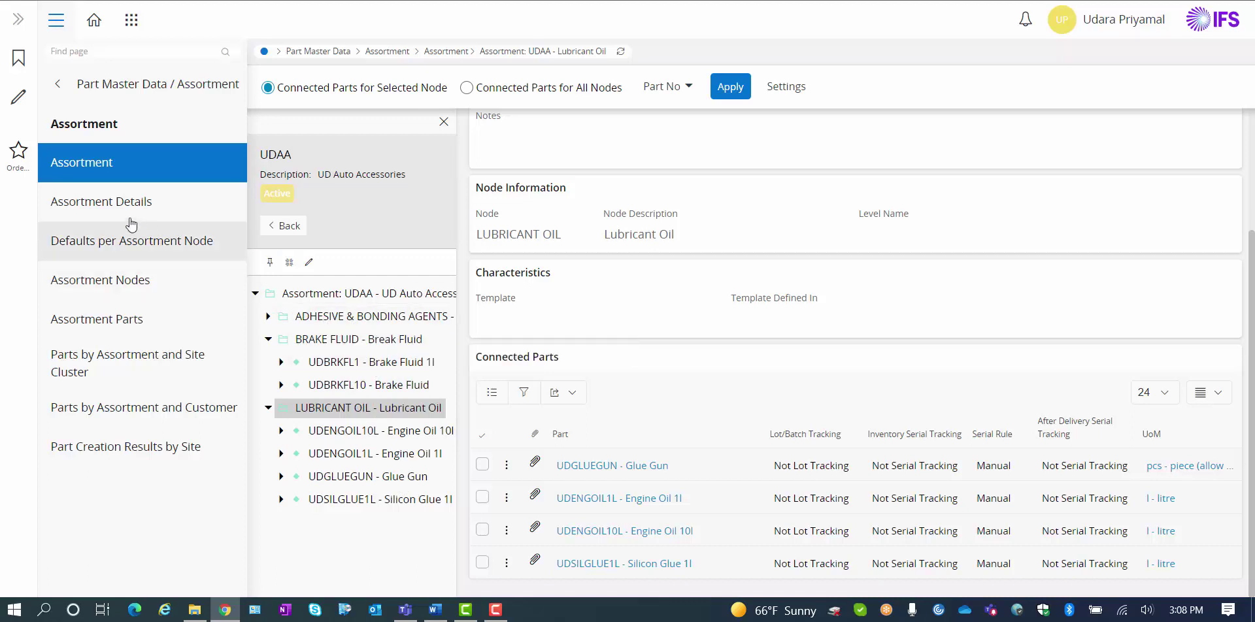
Open Assortment Details and select UDAA to view its valid customers.
left_click(90, 208)
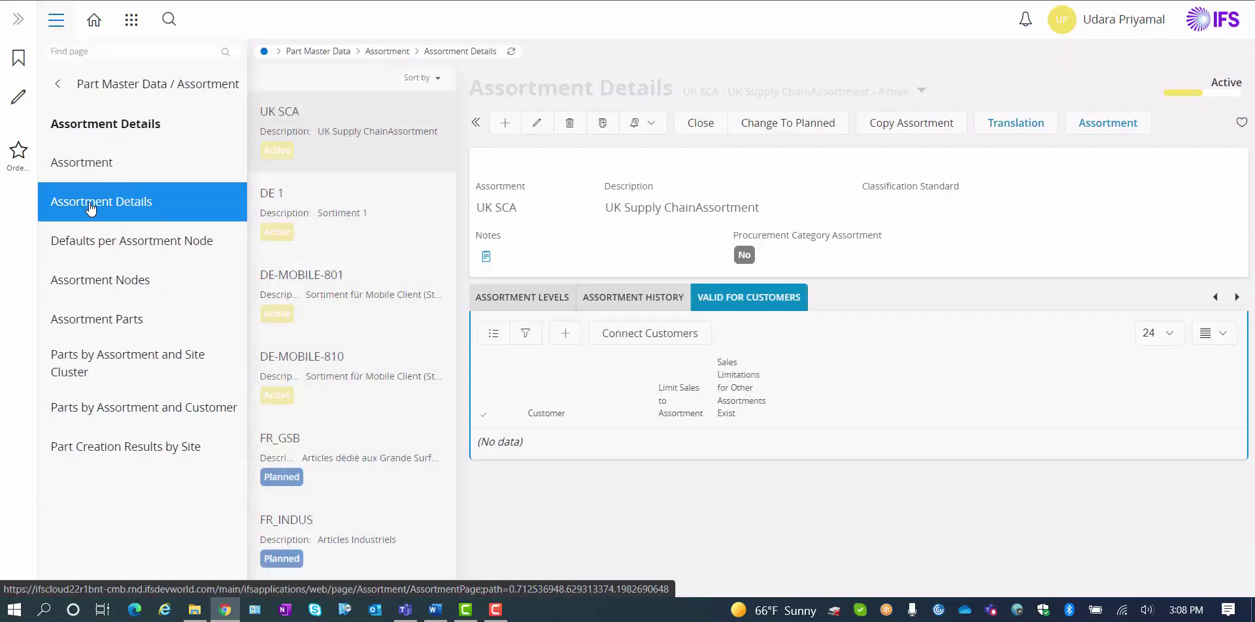
scroll(395, 310, "down", 10)
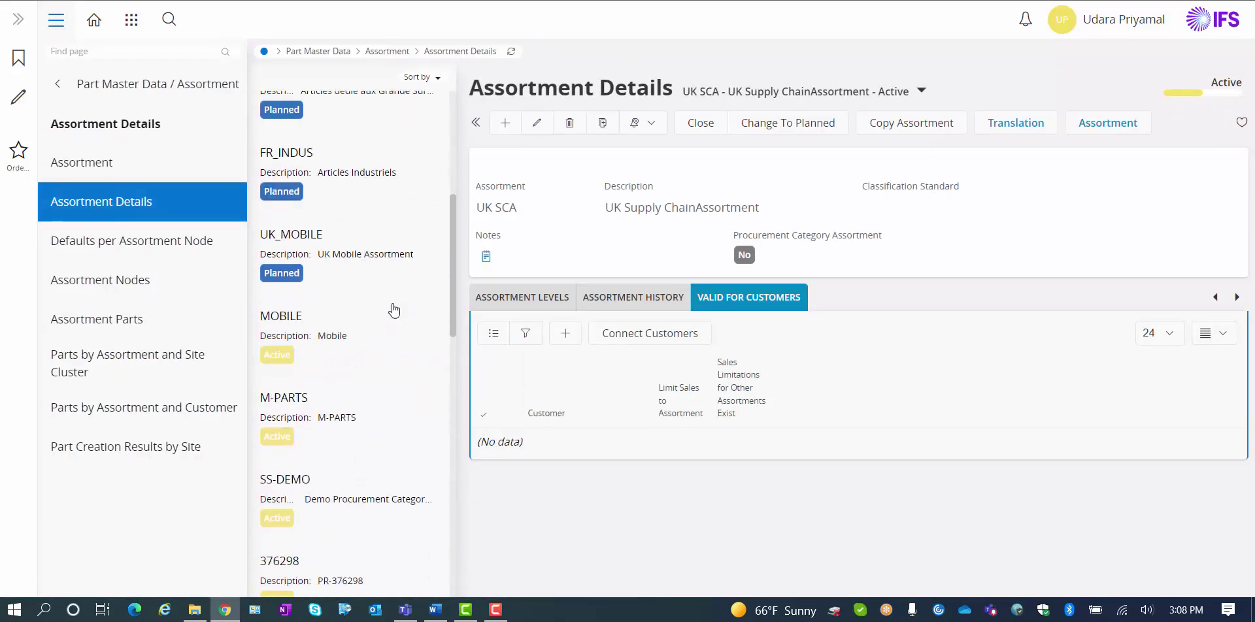
scroll(394, 310, "down", 9)
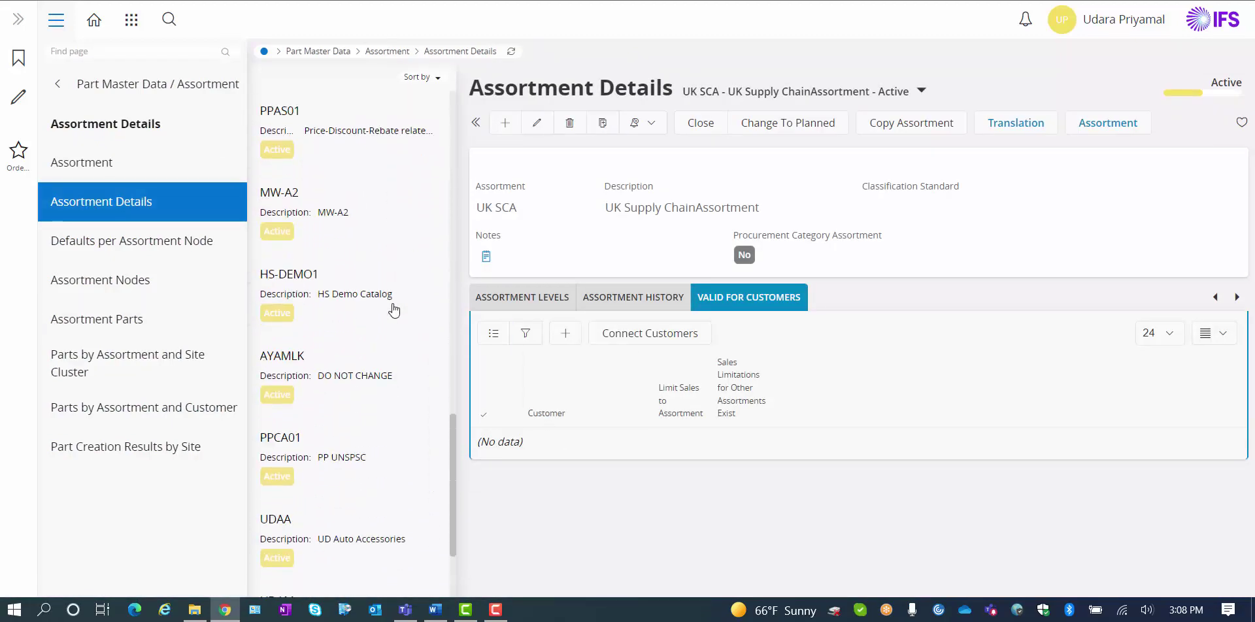
left_click(278, 370)
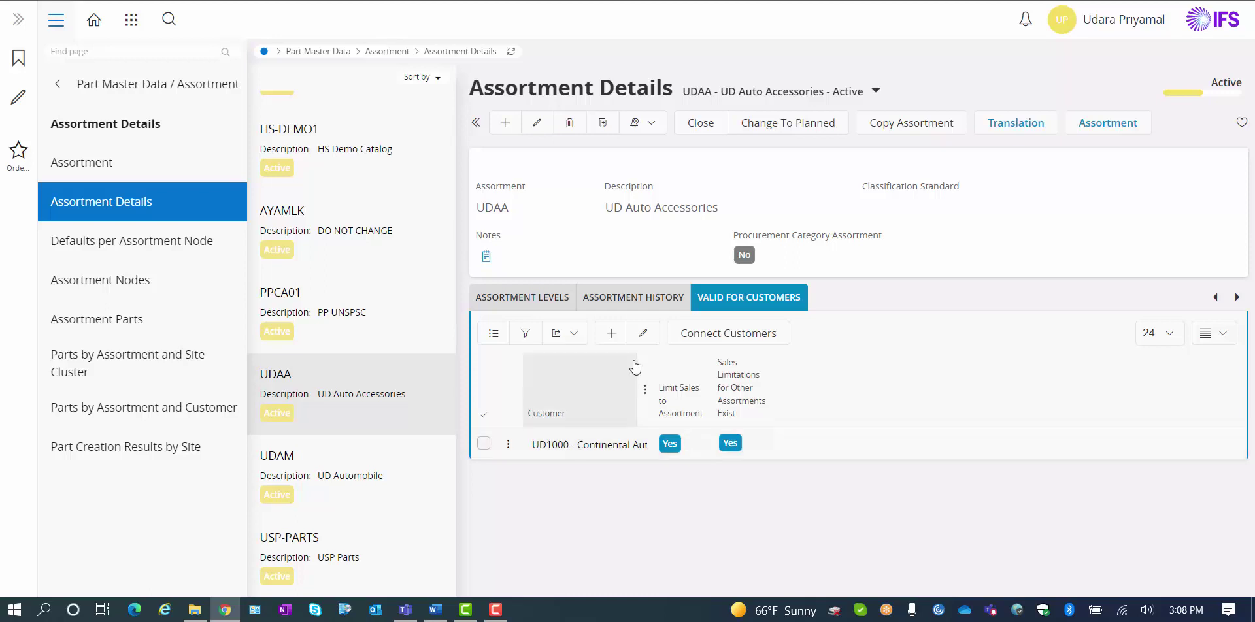
Add customer 905 - Soutwest Racing as a valid UDAA customer with Limit Sales on, and save.
left_click(611, 334)
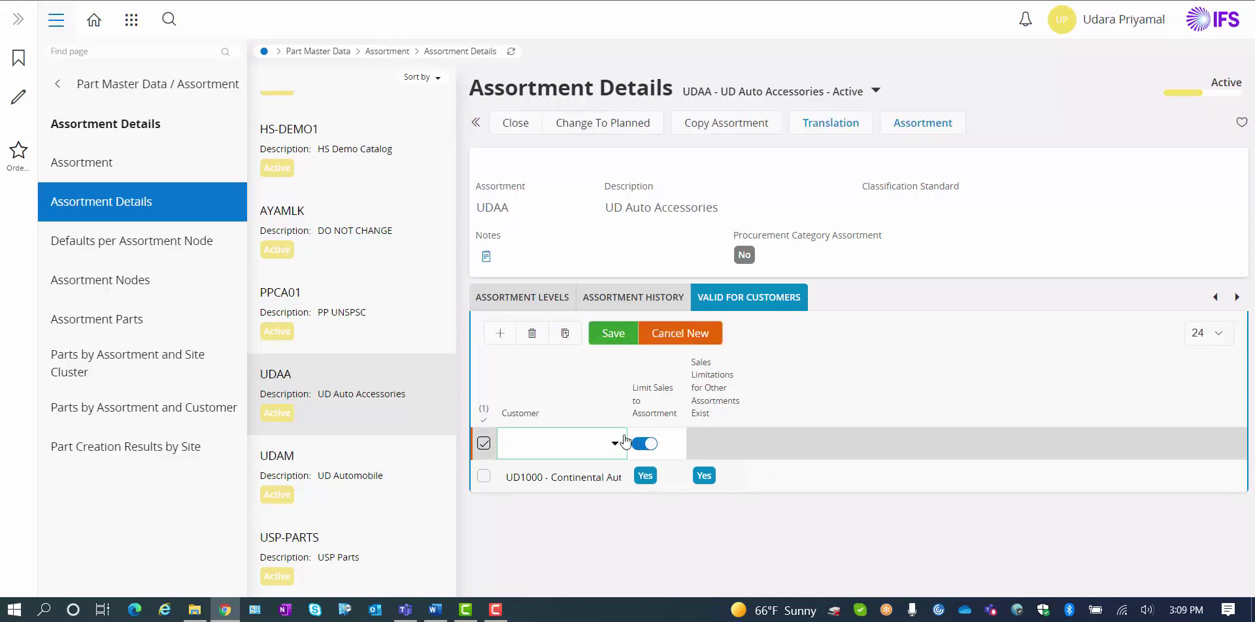
left_click(617, 444)
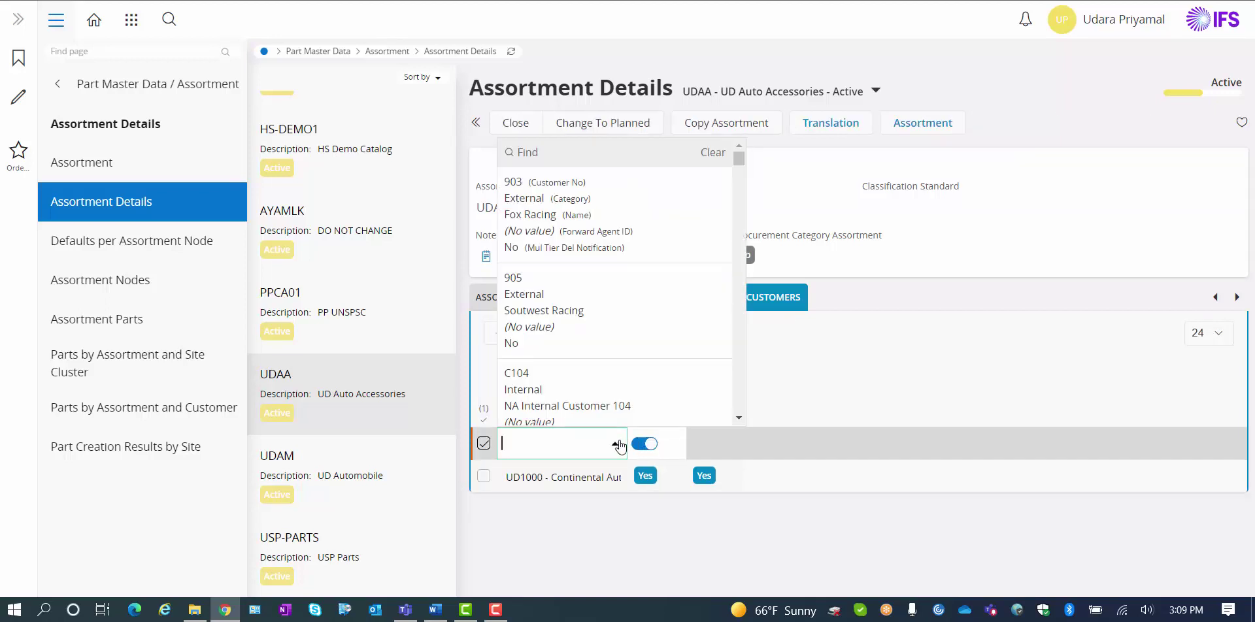
left_click(557, 316)
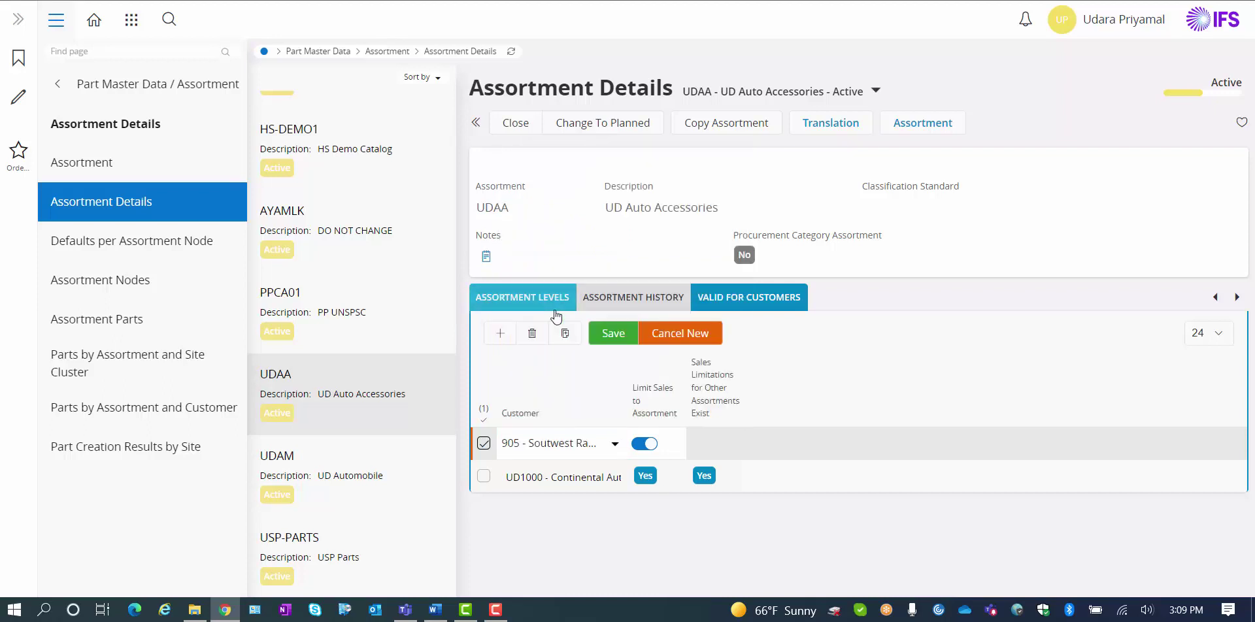
left_click(616, 332)
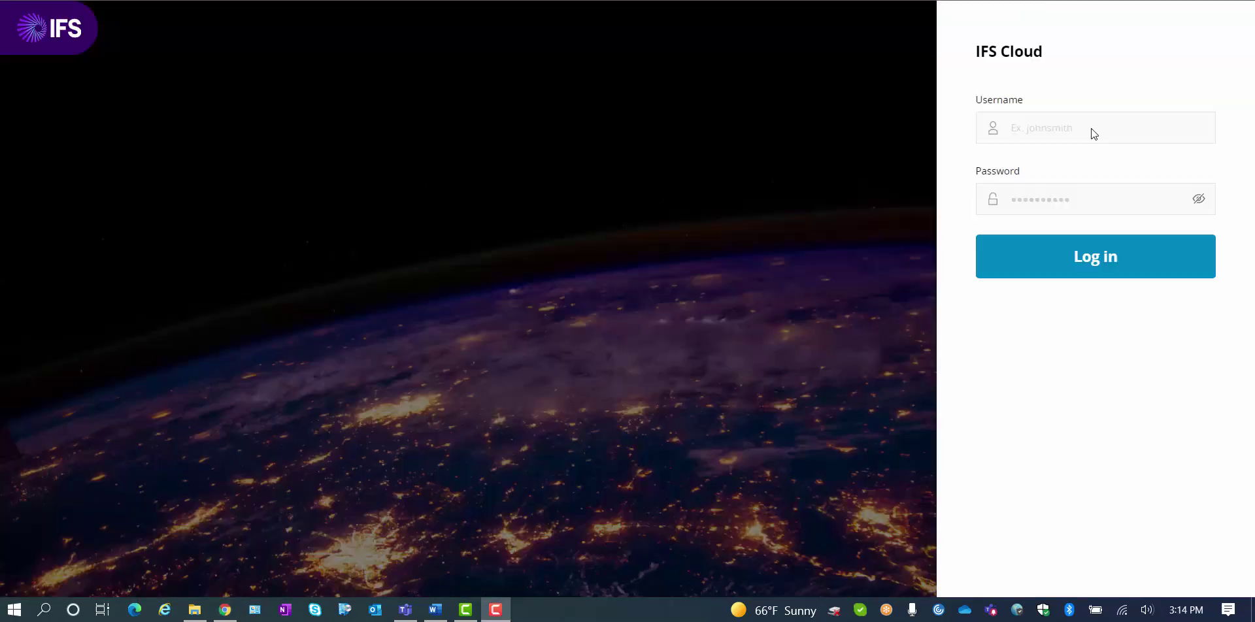
Sign in with the customer user's credentials and open View Products in Order Management for Customers.
left_click(1093, 129)
type("UDPRLK")
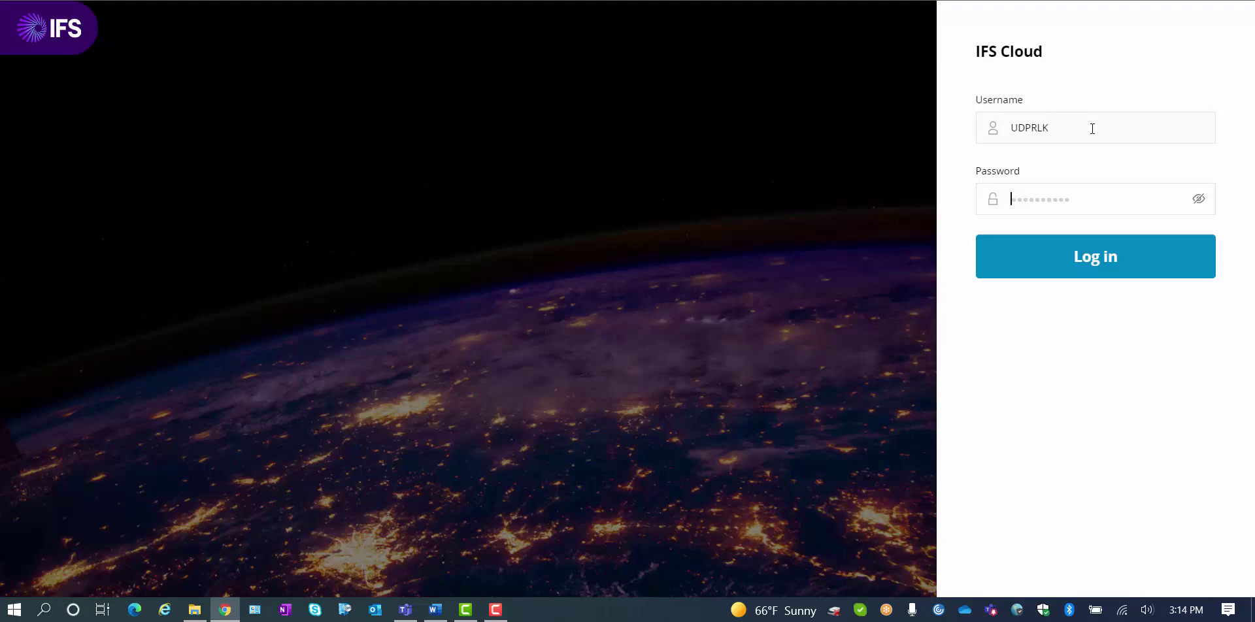
type("••••••")
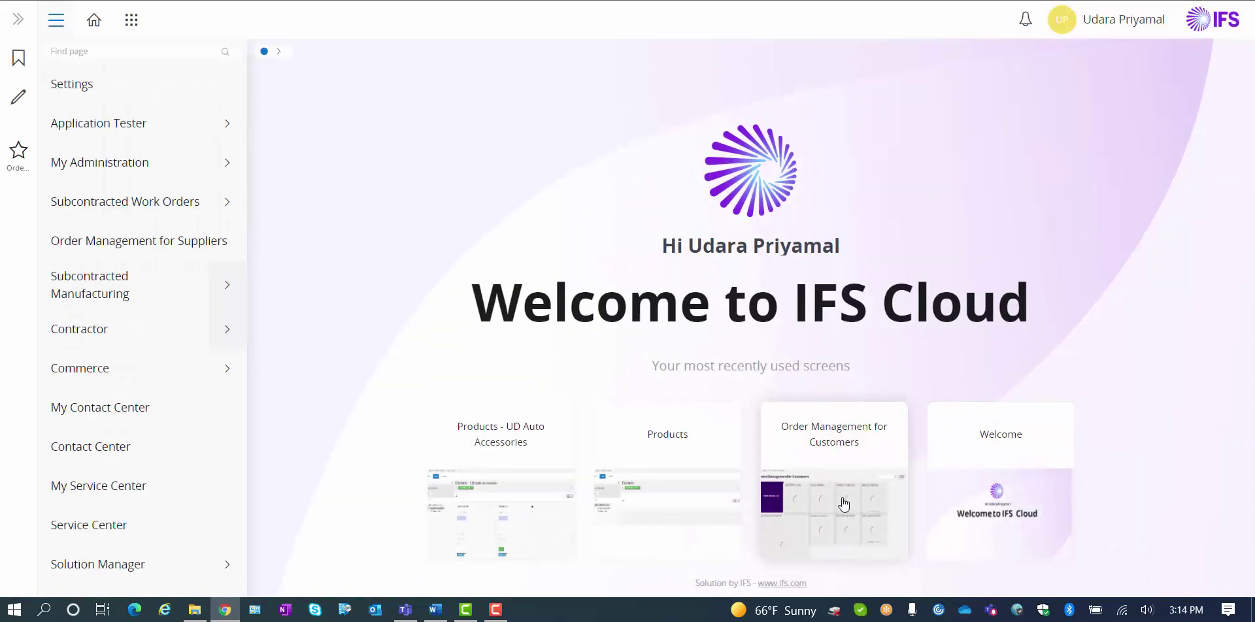
left_click(834, 502)
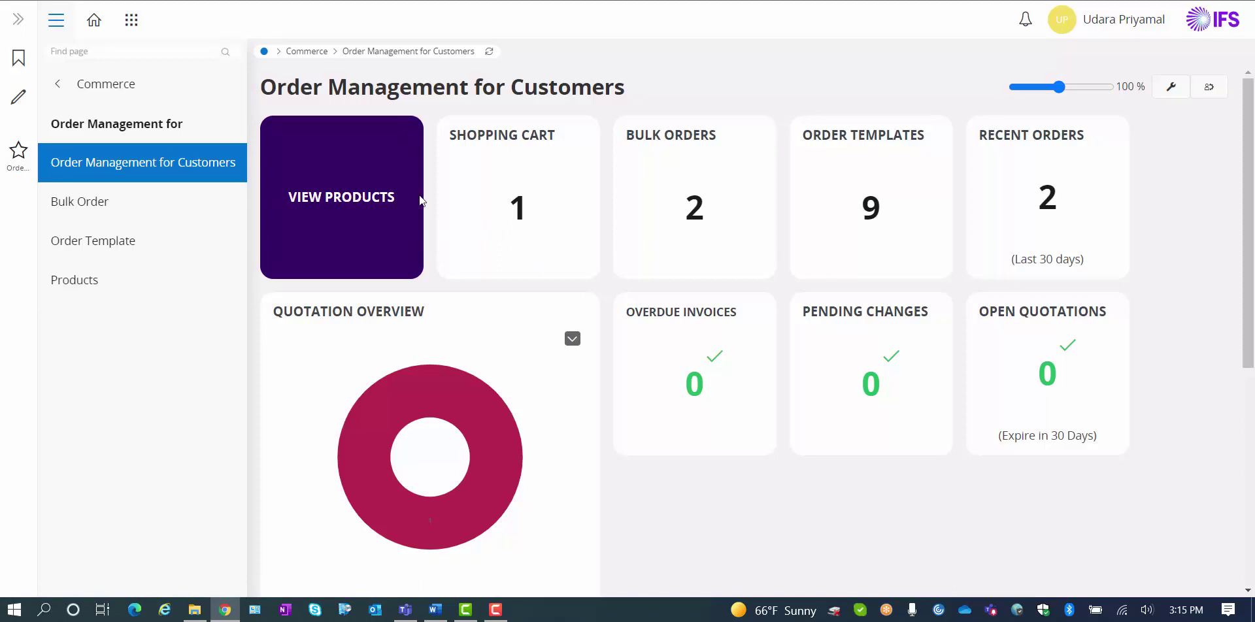
left_click(345, 208)
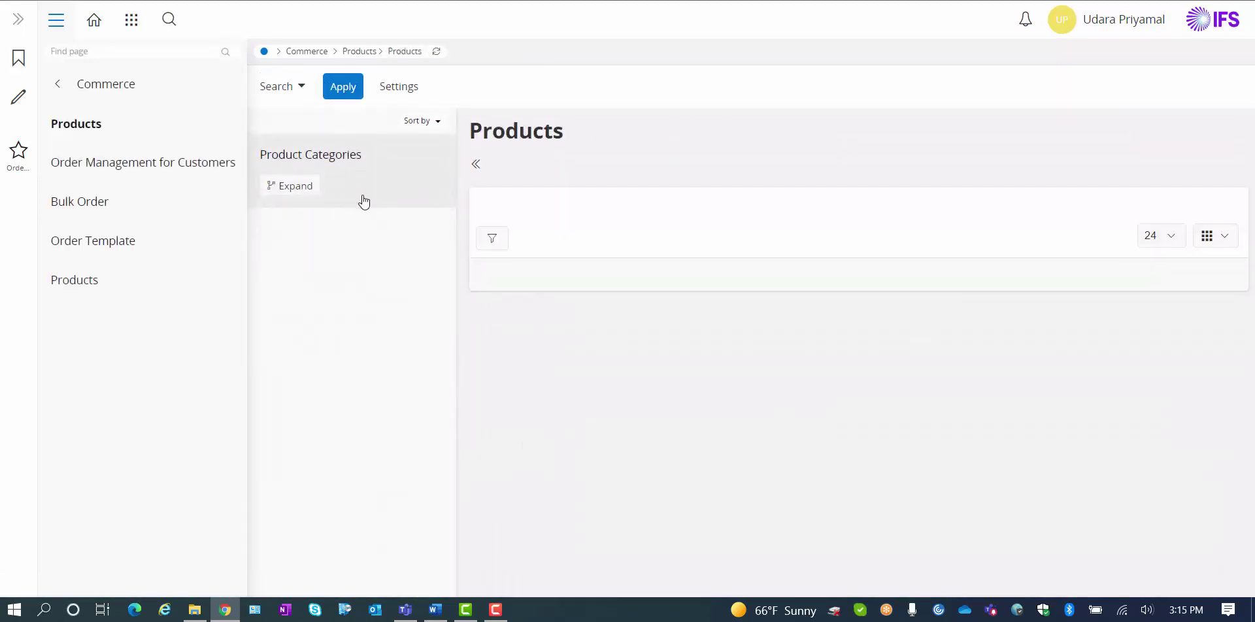
left_click(299, 187)
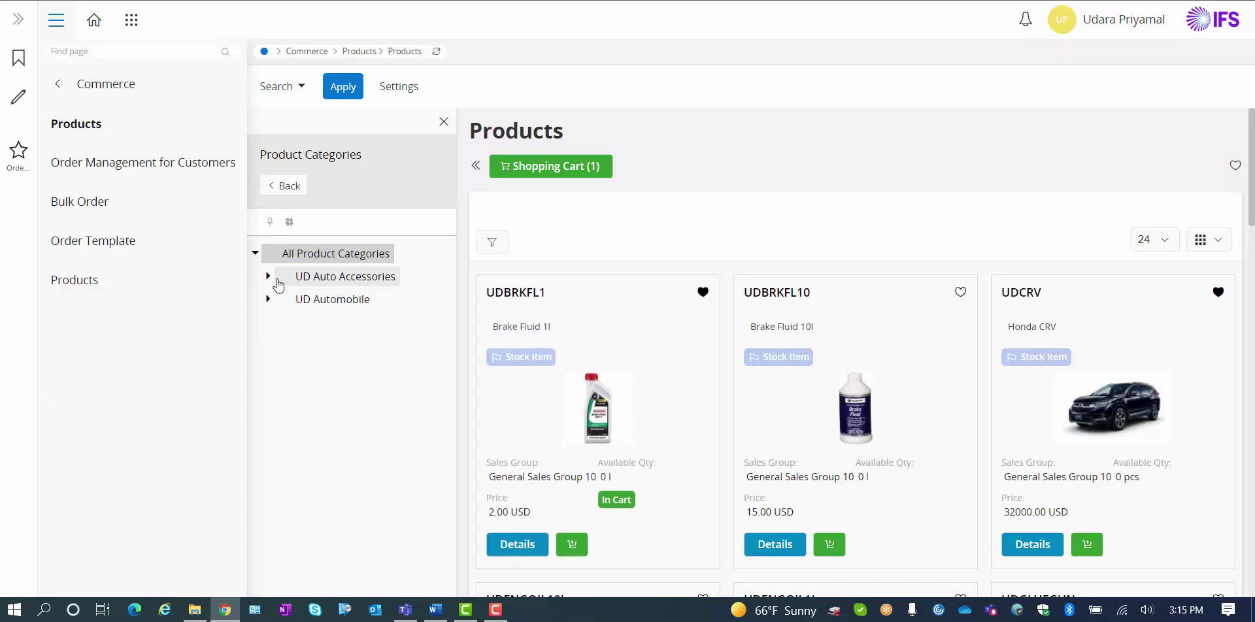
left_click(353, 281)
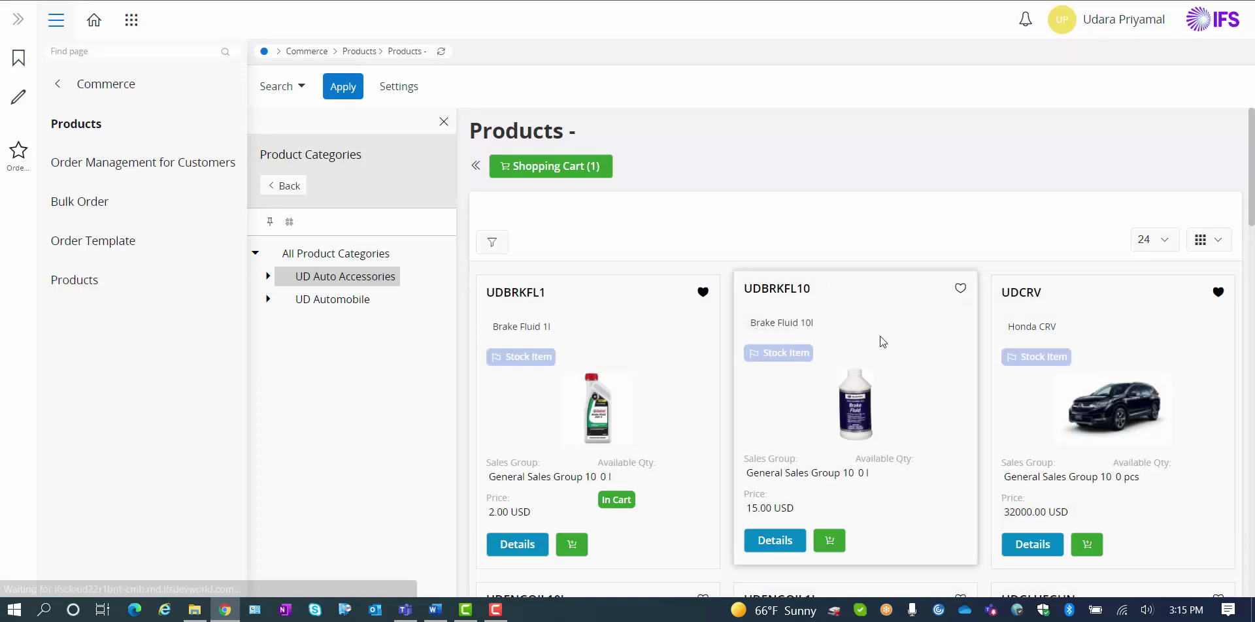
scroll(880, 336, "down", 7)
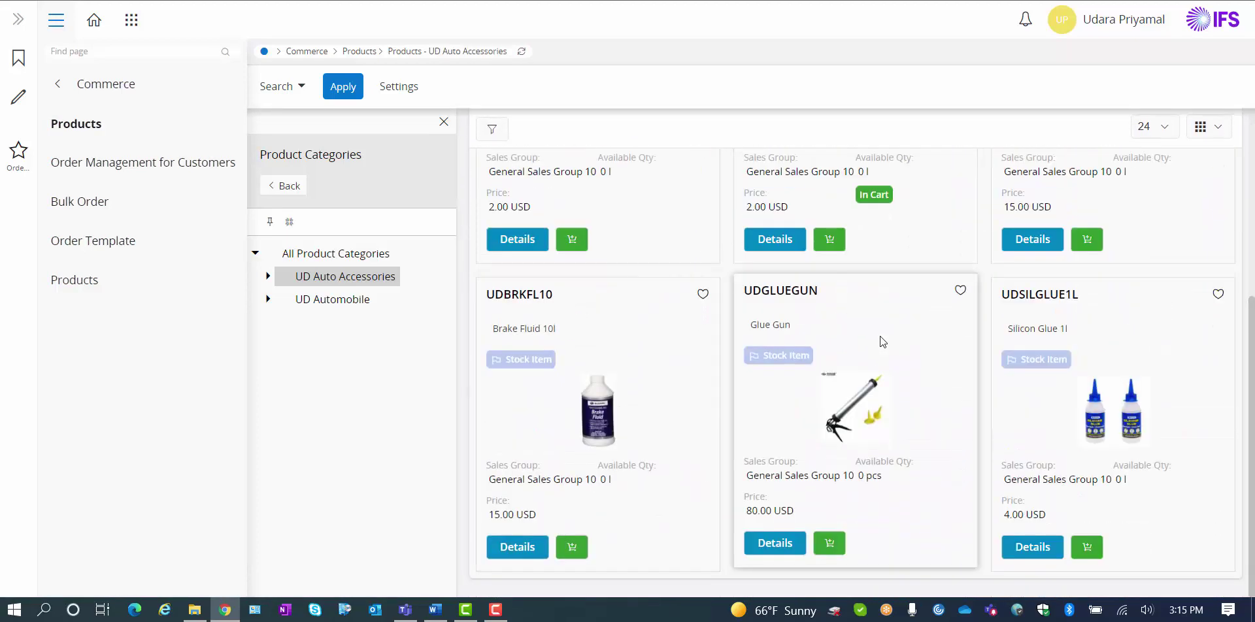
scroll(880, 336, "up", 5)
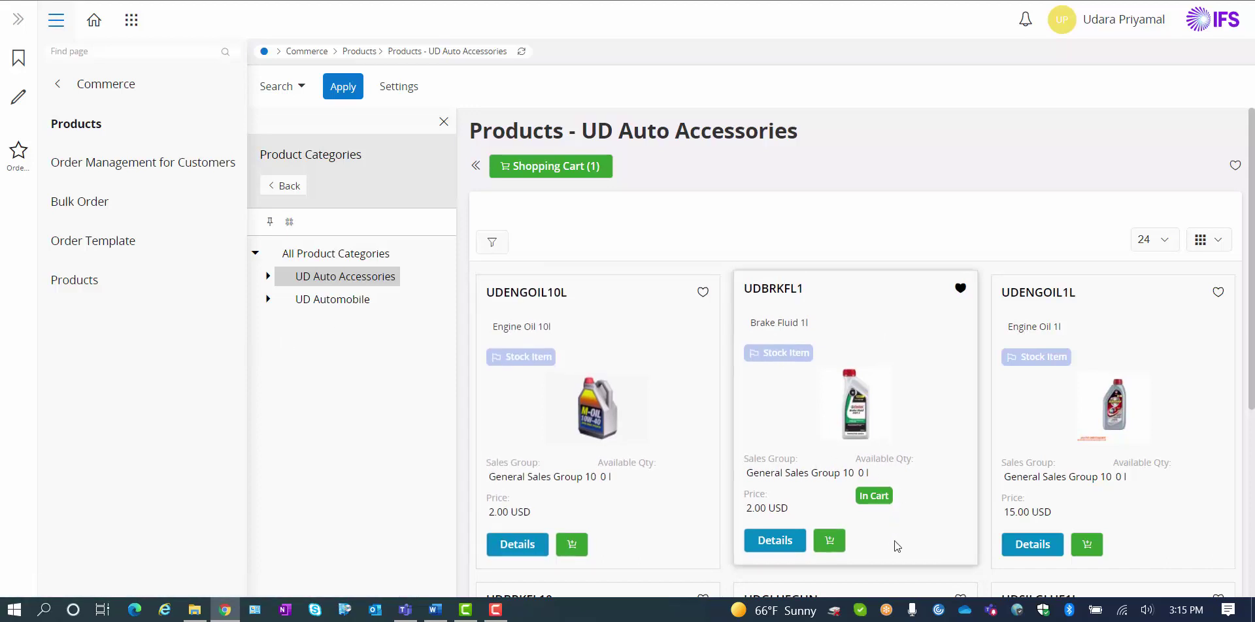
Add an order quantity of 10 Brake Fluid 1l (UDBRKFL1) to the cart.
left_click(830, 540)
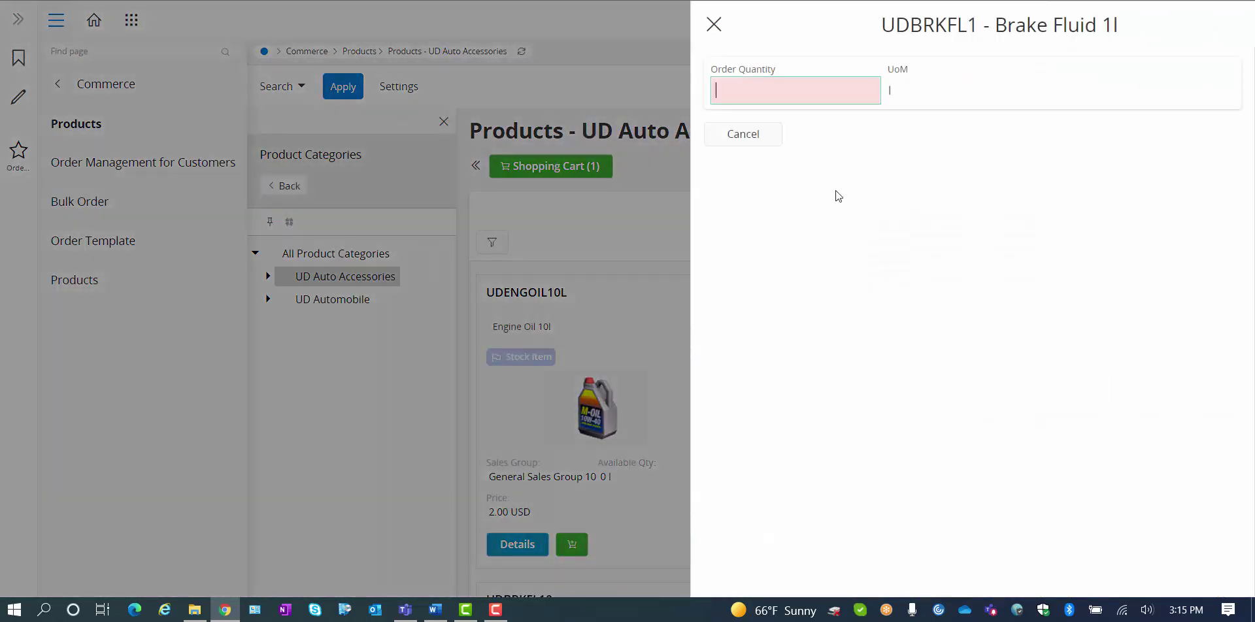
type("10")
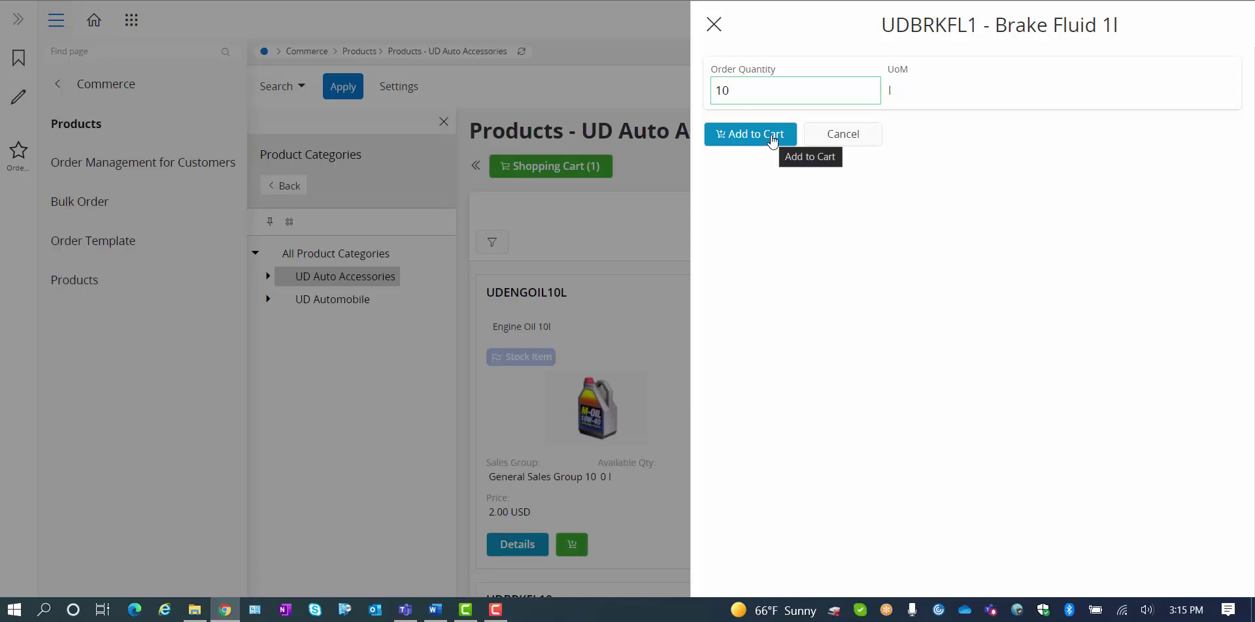
left_click(837, 143)
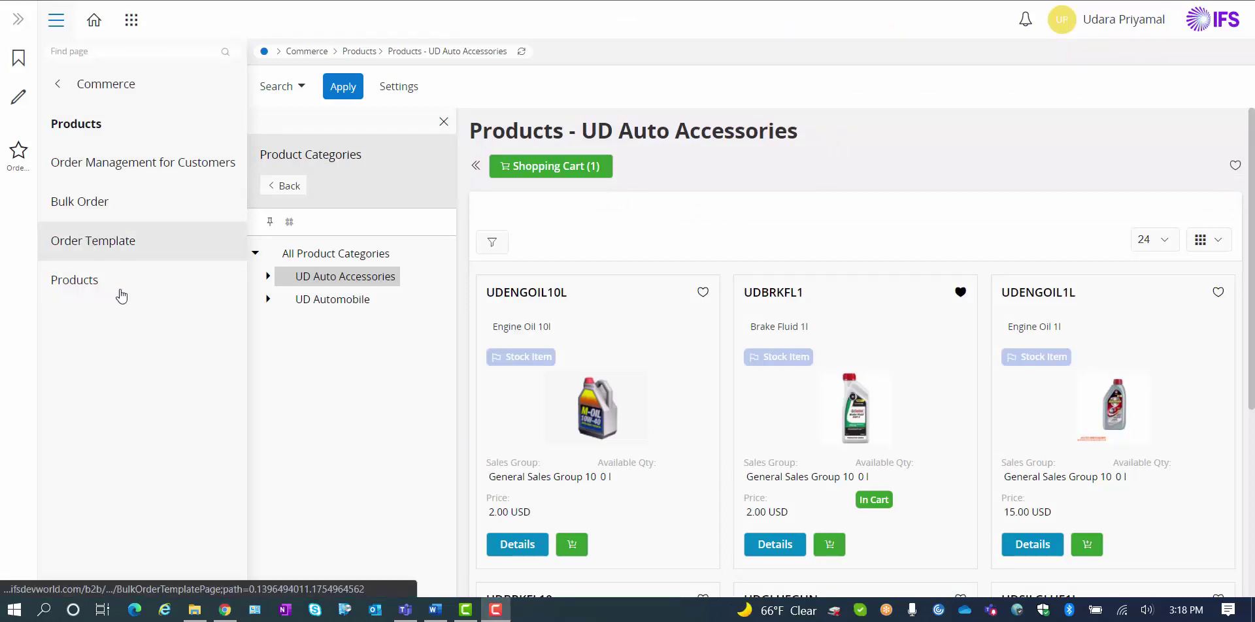
Open order template 203, Demands for Feb, enter edit mode, then cancel without changes.
left_click(91, 246)
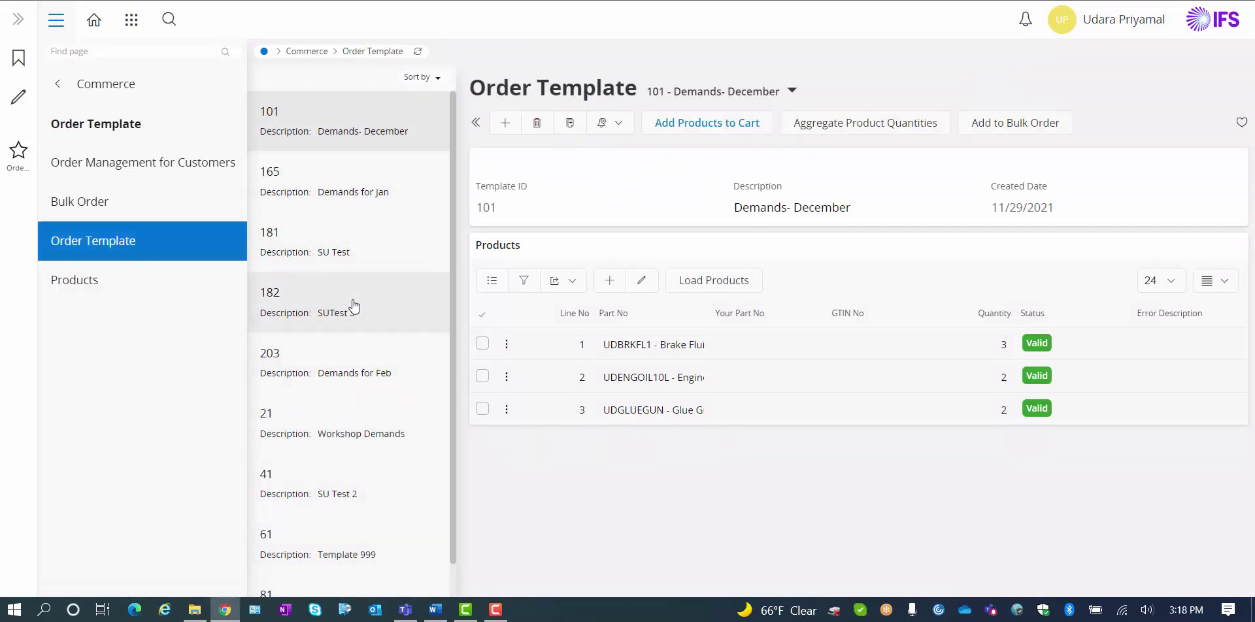
left_click(344, 395)
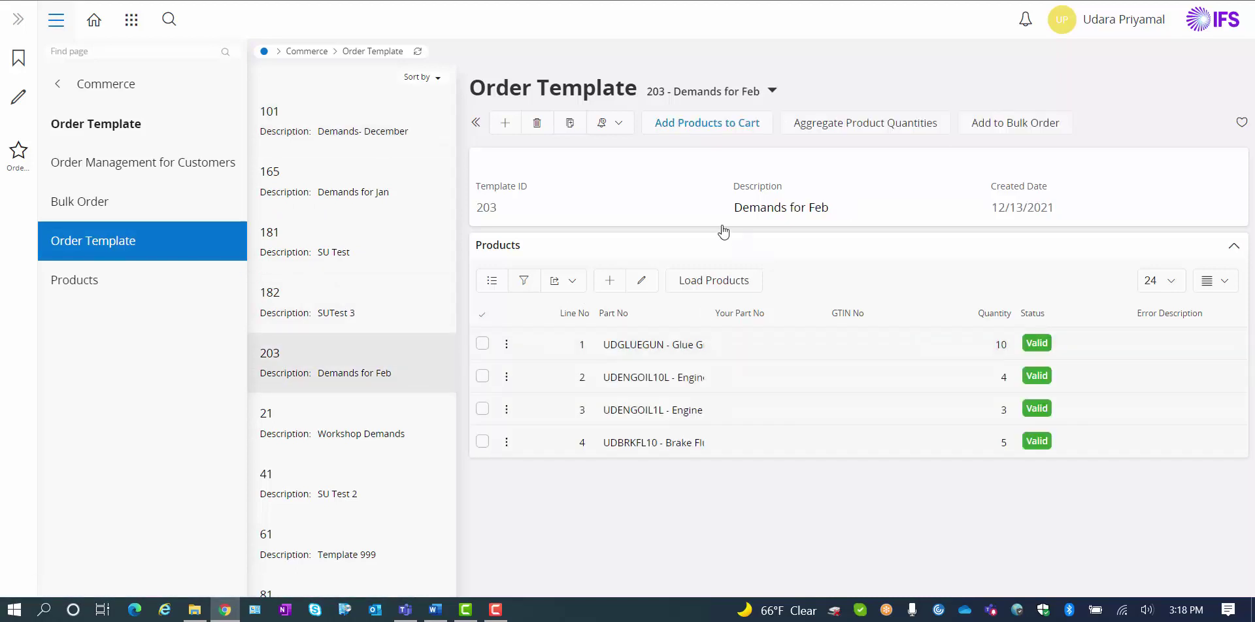
left_click(641, 288)
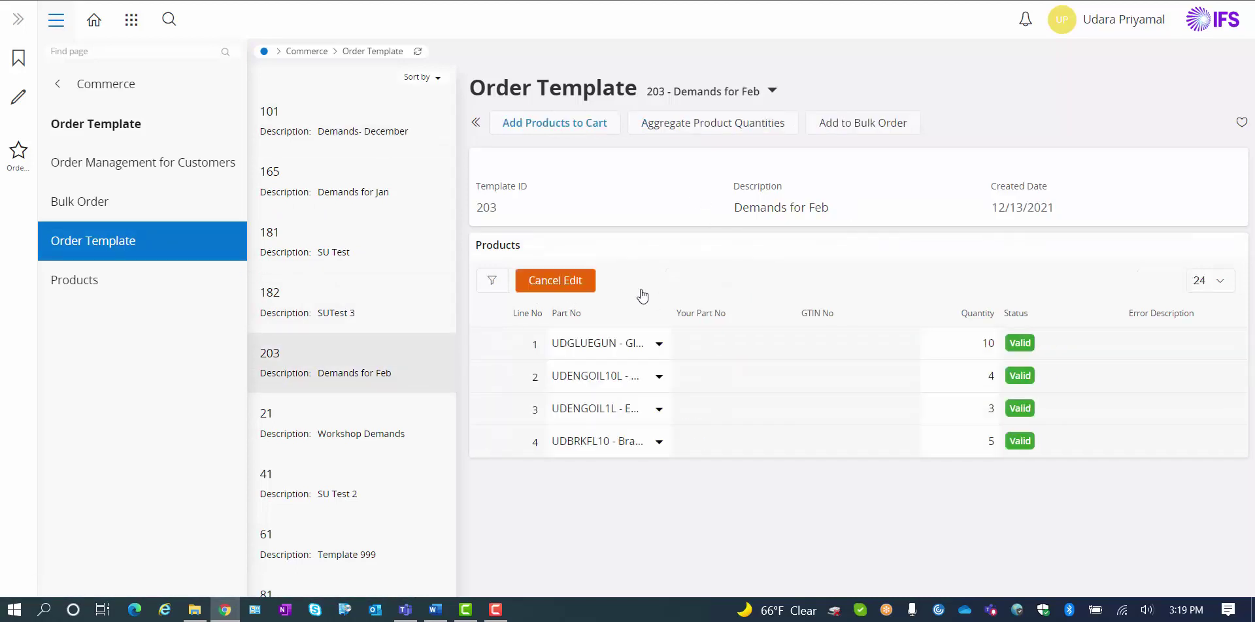
left_click(973, 355)
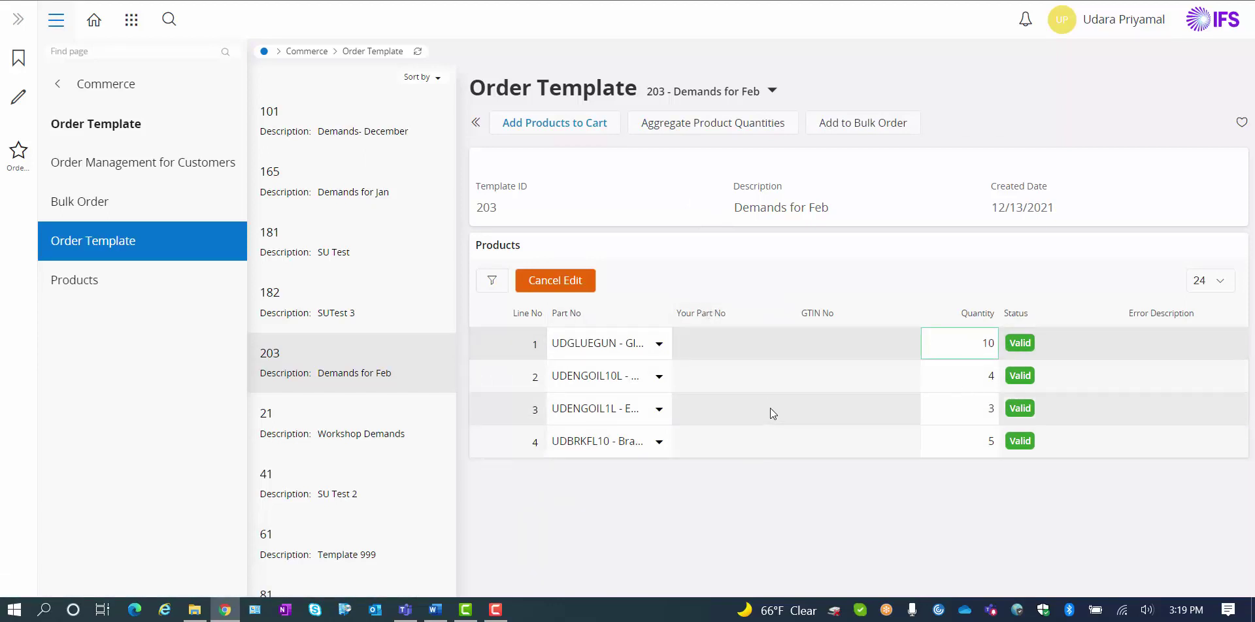
left_click(555, 281)
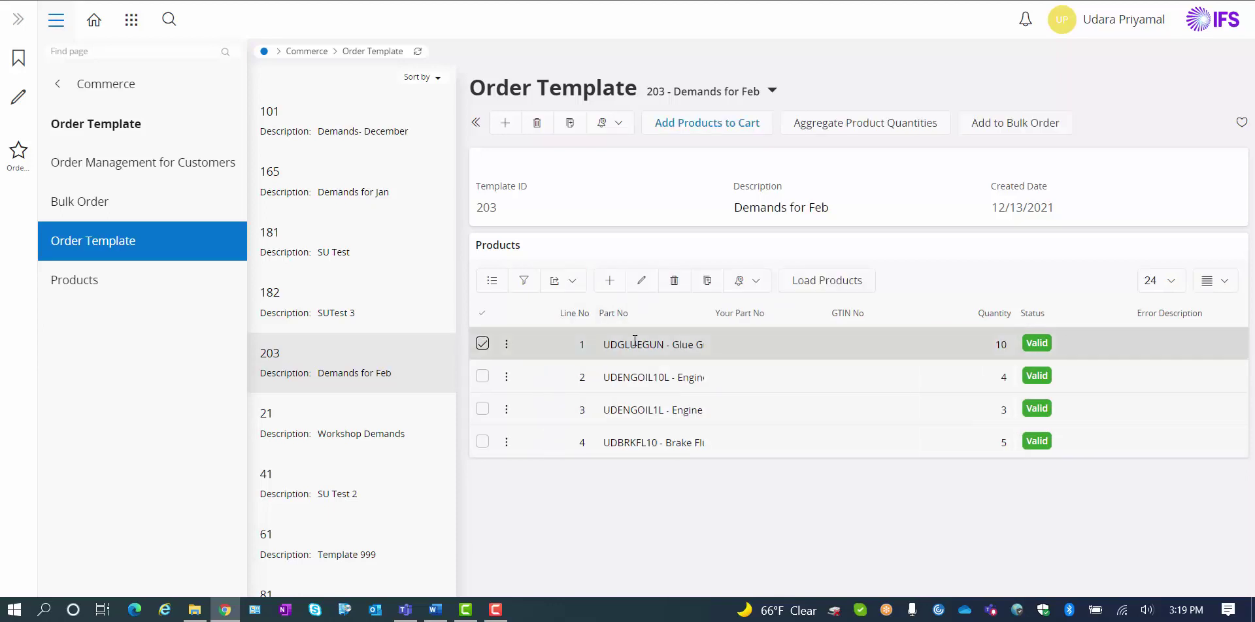
Create a new order template with description 'Demand for April' and save it.
left_click(507, 126)
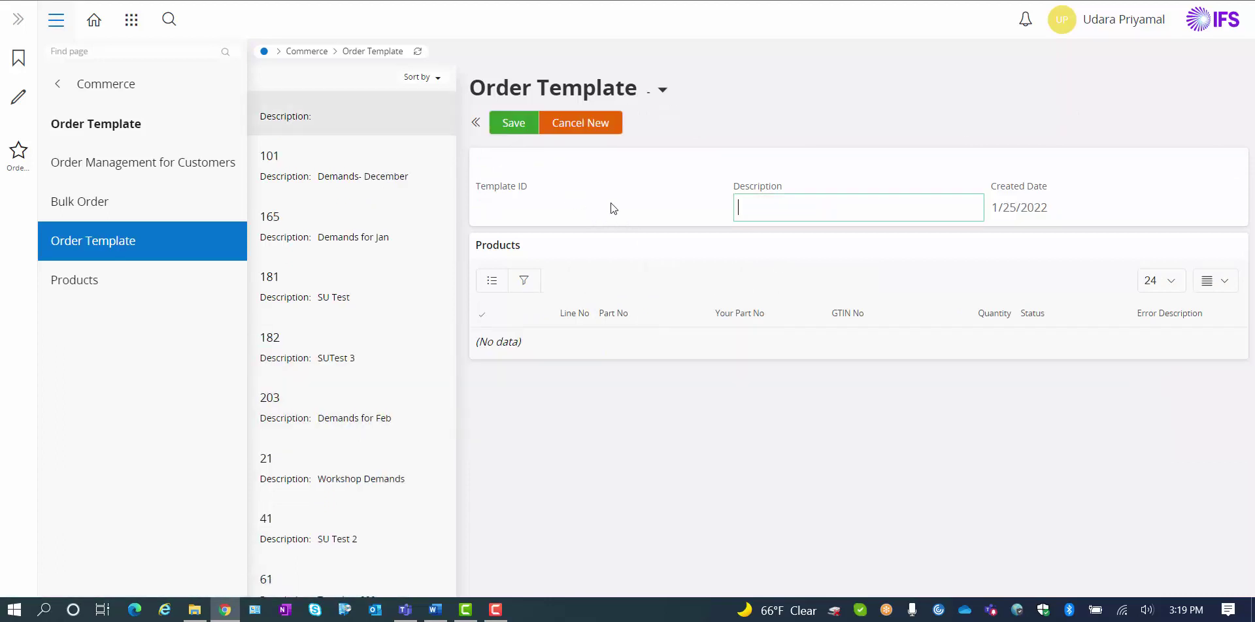
type("Demand for ")
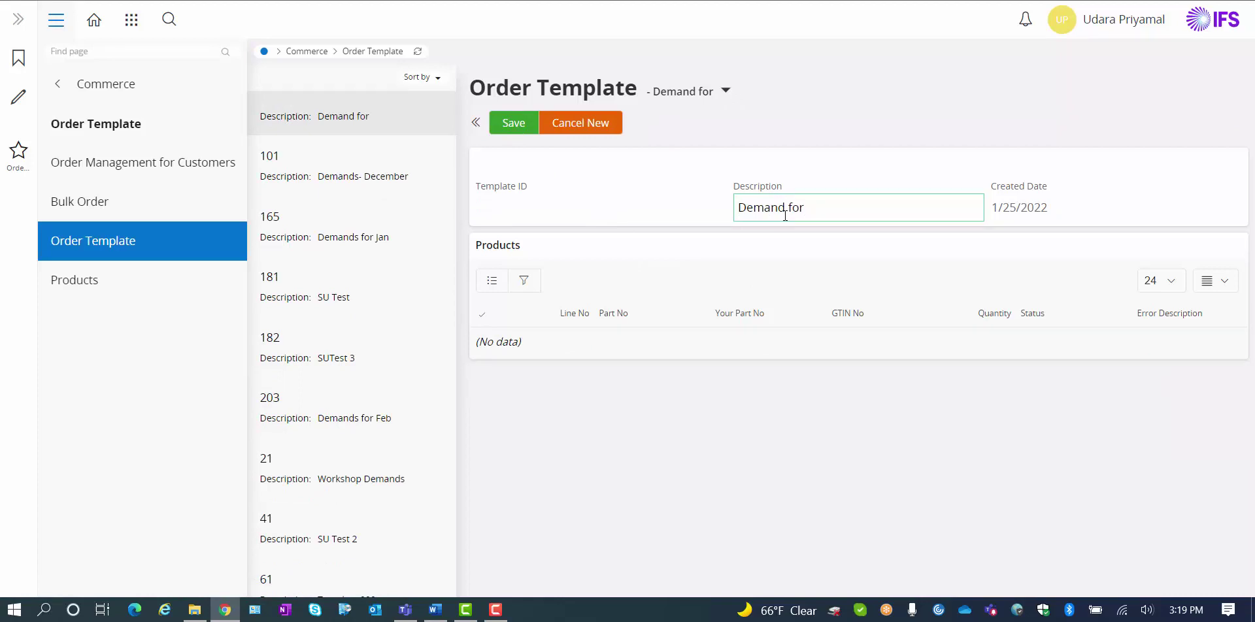
type("April")
left_click(514, 124)
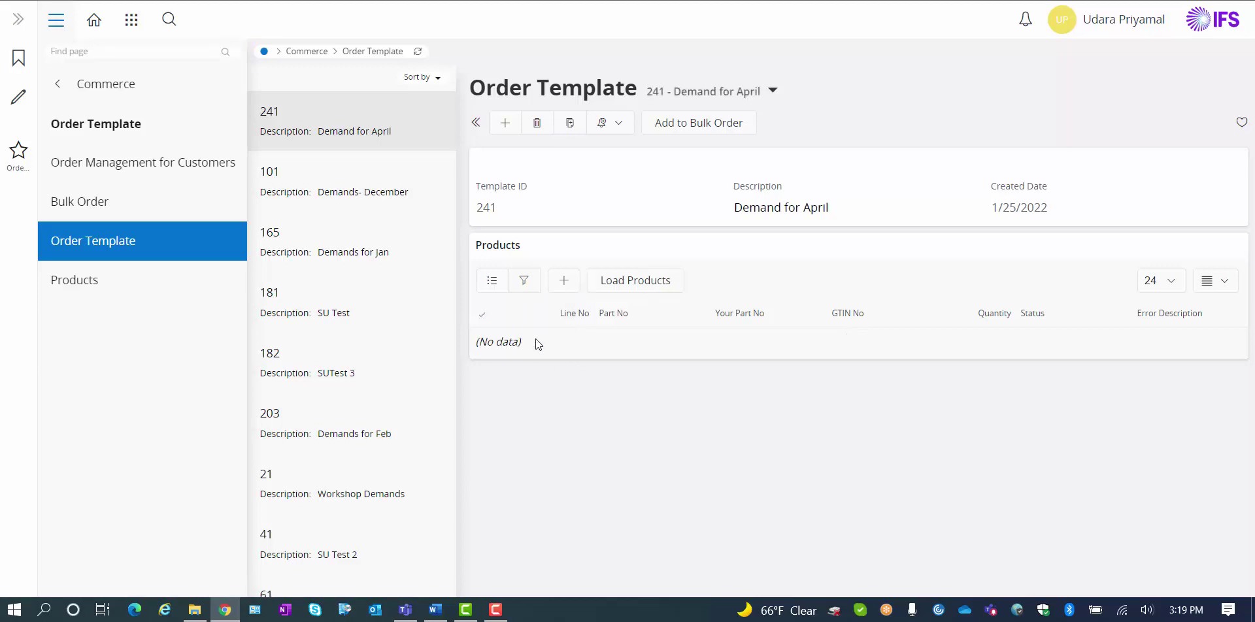
Load the four products from template 203, Demands for Feb, into the new template.
left_click(563, 288)
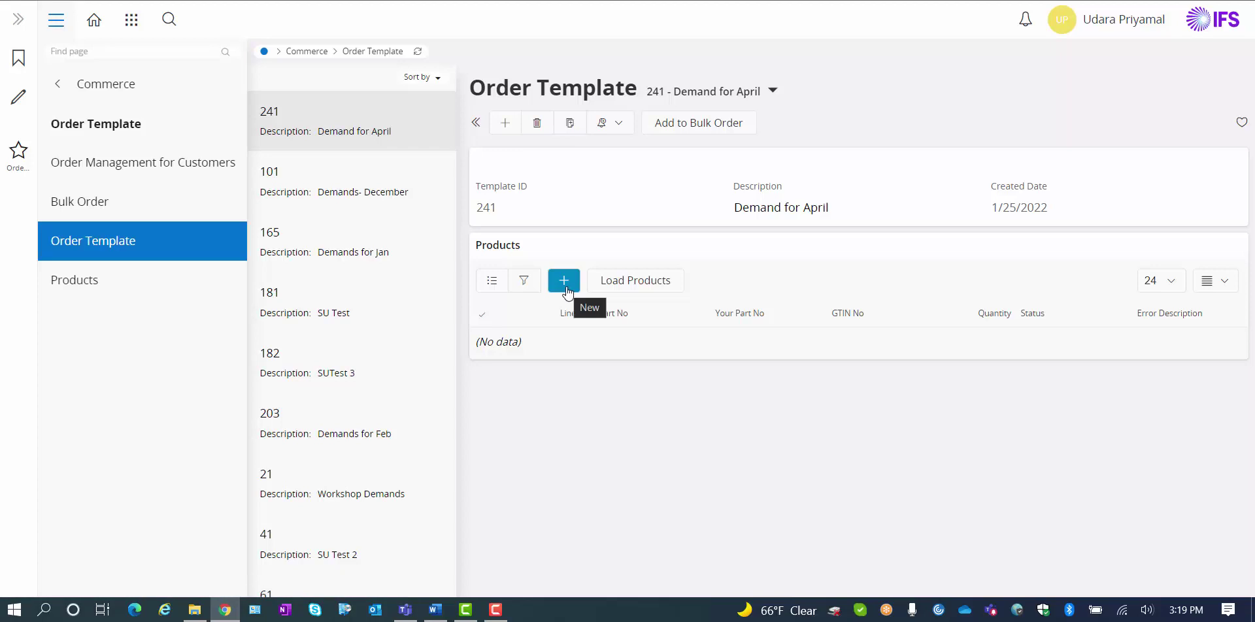
left_click(622, 285)
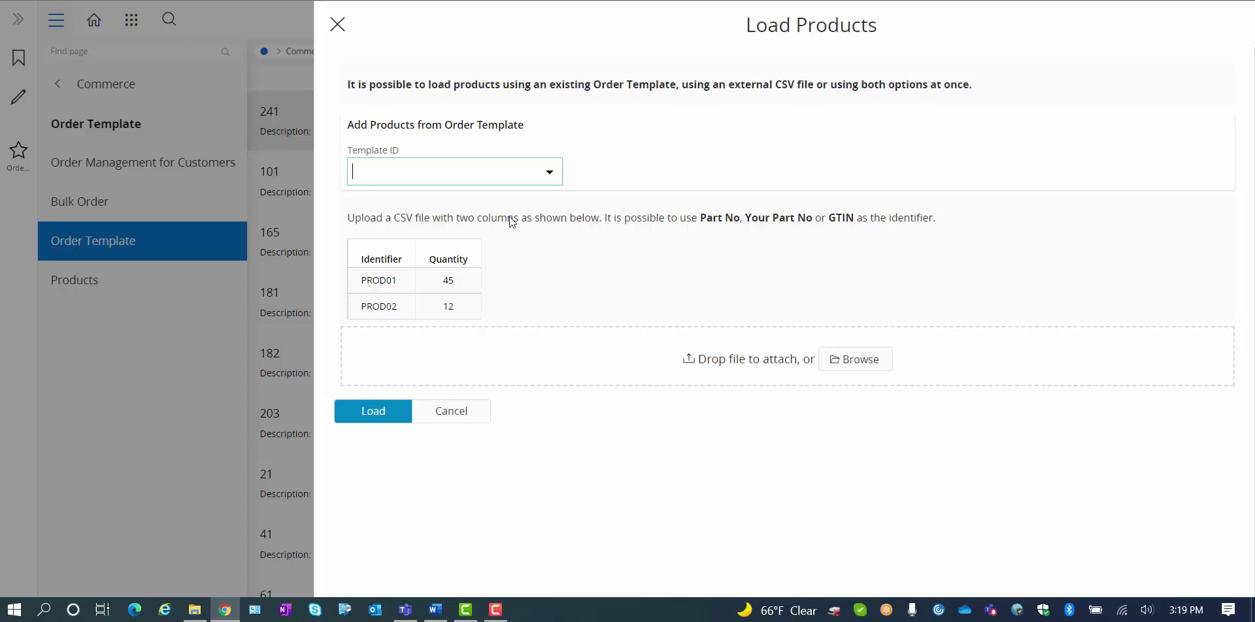
left_click(551, 175)
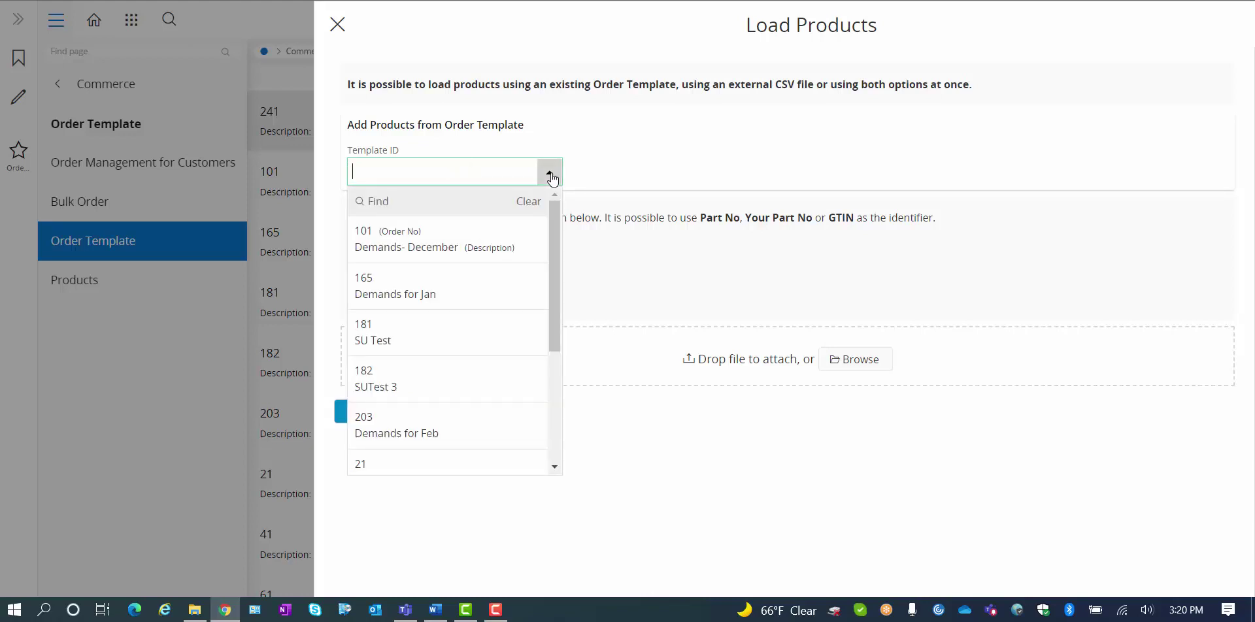
left_click(433, 430)
left_click(372, 419)
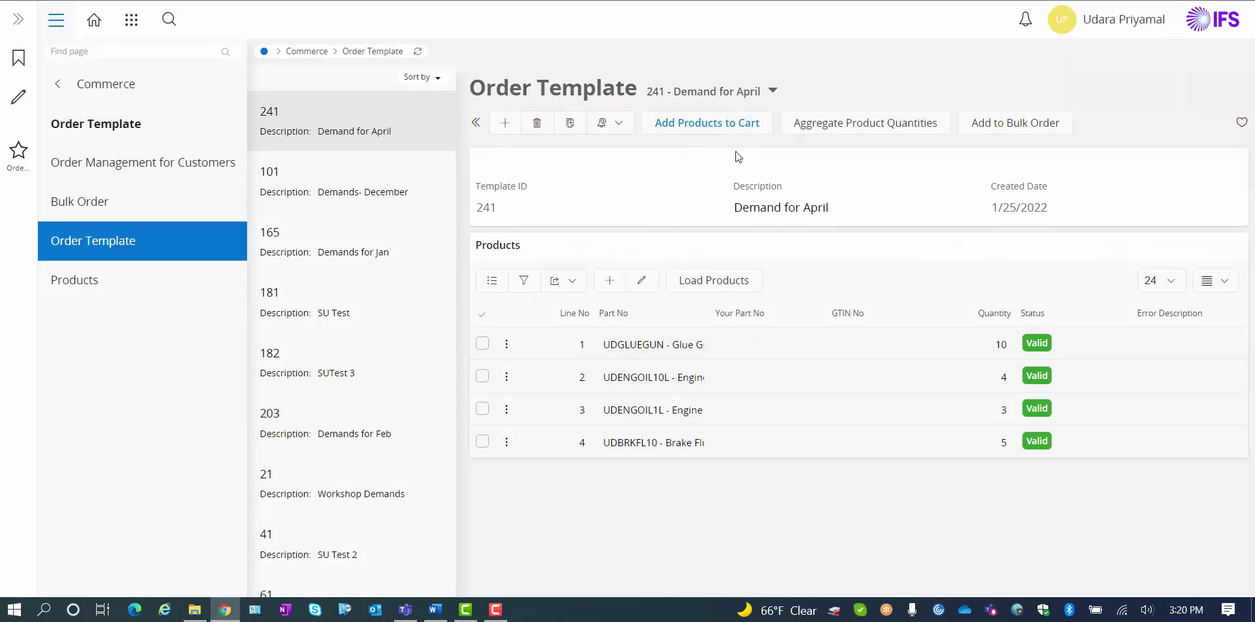
Change quantities to 8 for UDGLUEGUN and 5 each for UDENGOIL10L and UDENGOIL1L, then save.
left_click(642, 281)
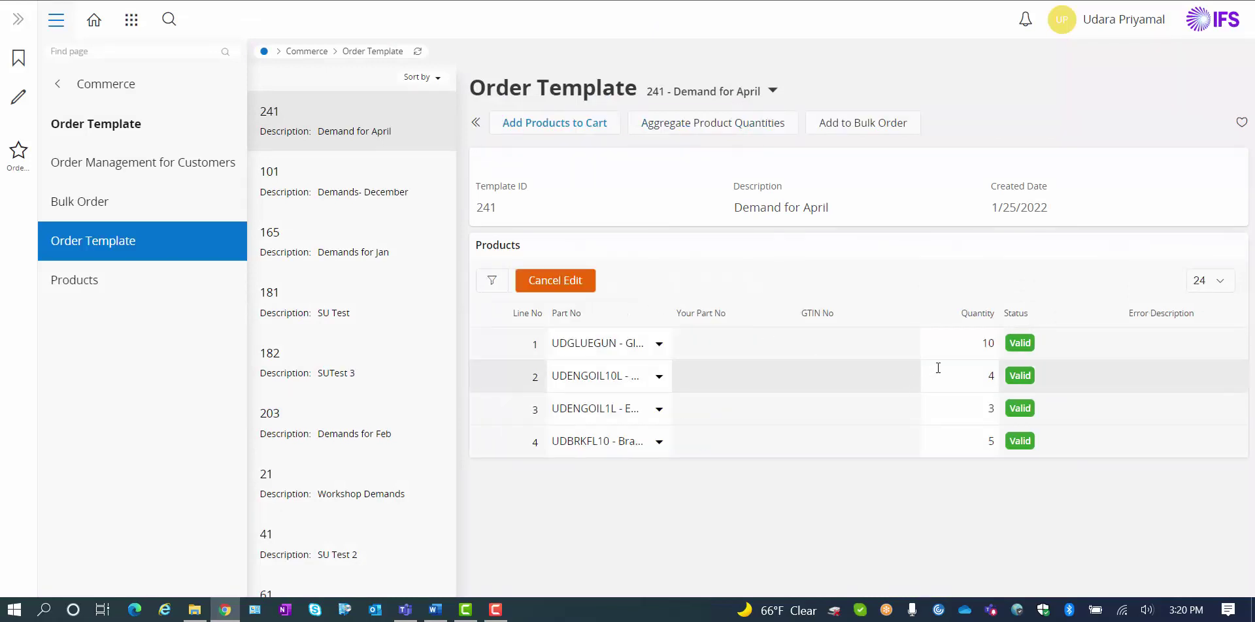
left_click(991, 343)
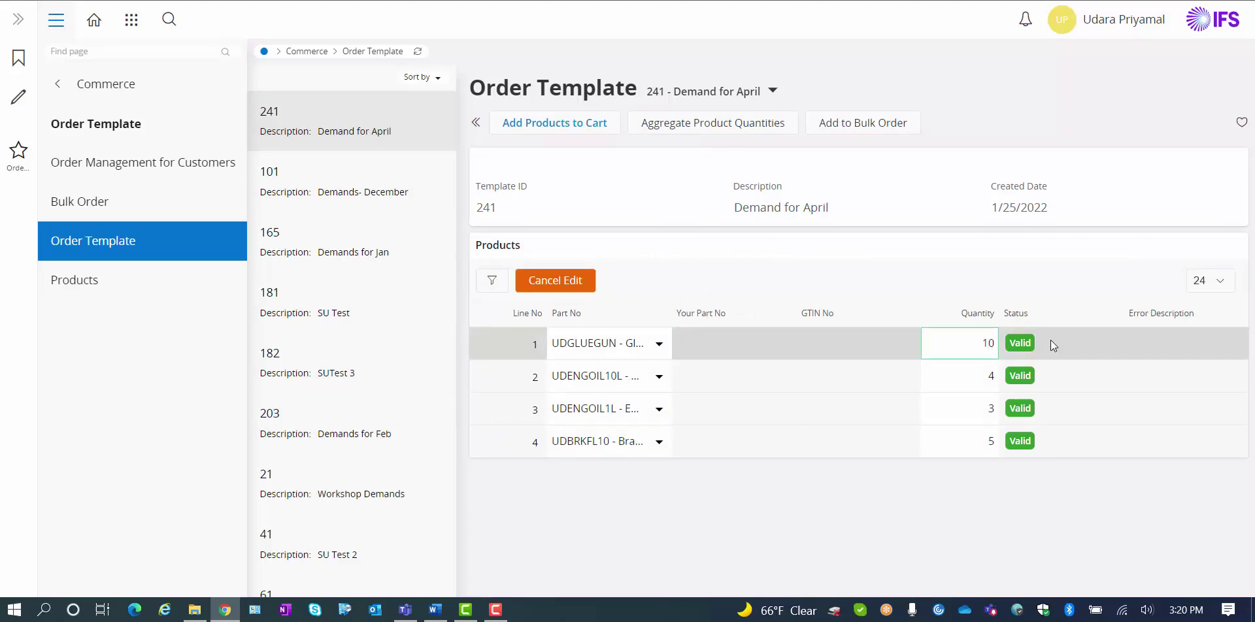
key("BackSpace")
key("BackSpace")
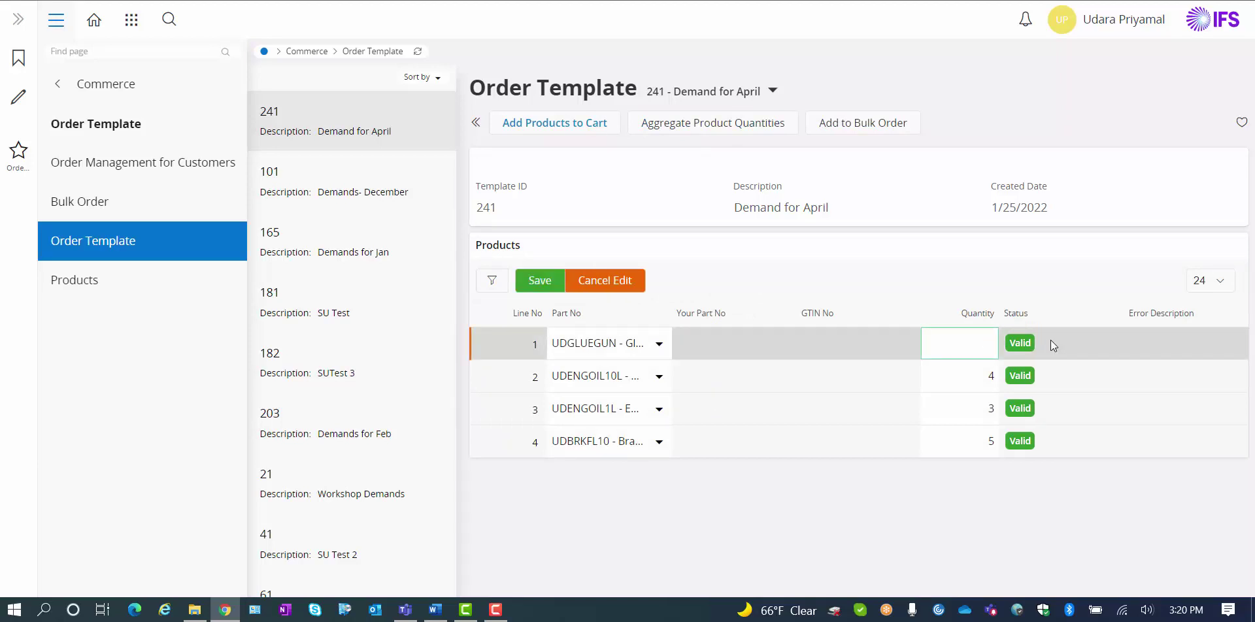
type("8")
left_click(989, 376)
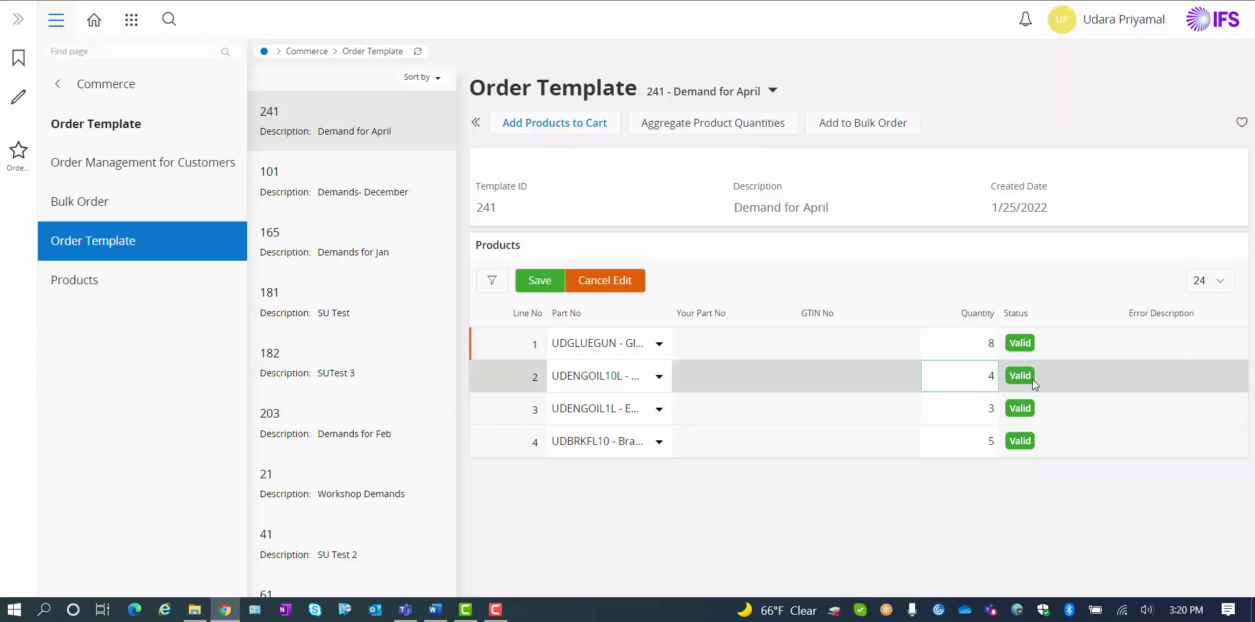
key("BackSpace")
type("5")
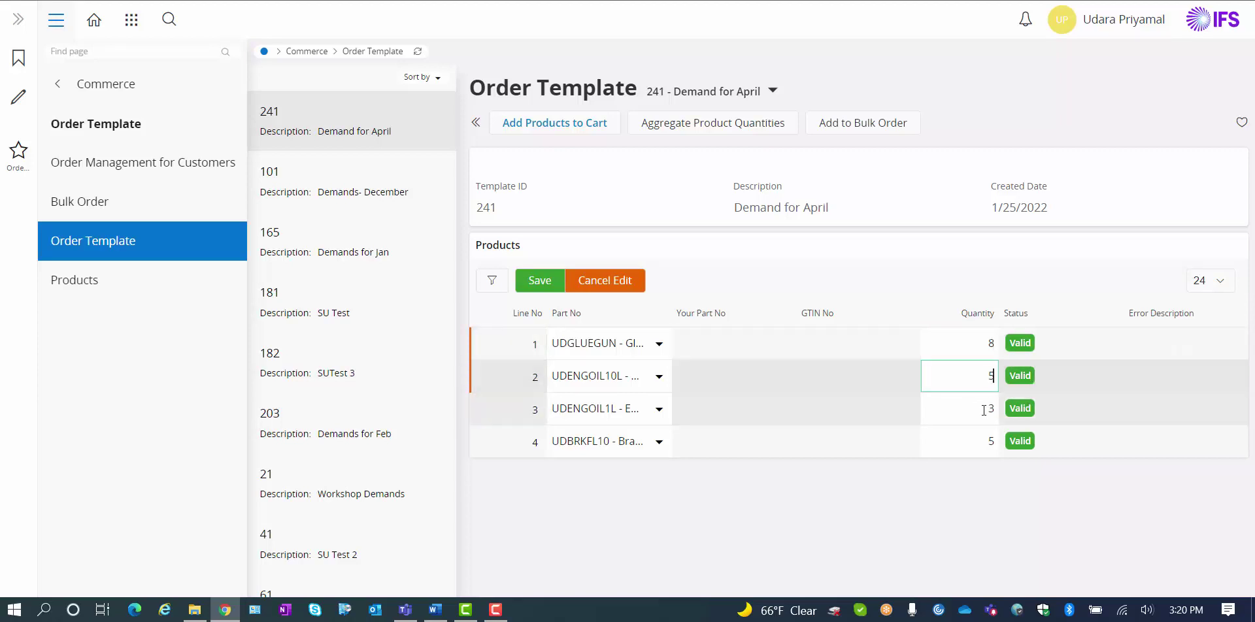
left_click(984, 410)
key("BackSpace")
type("5")
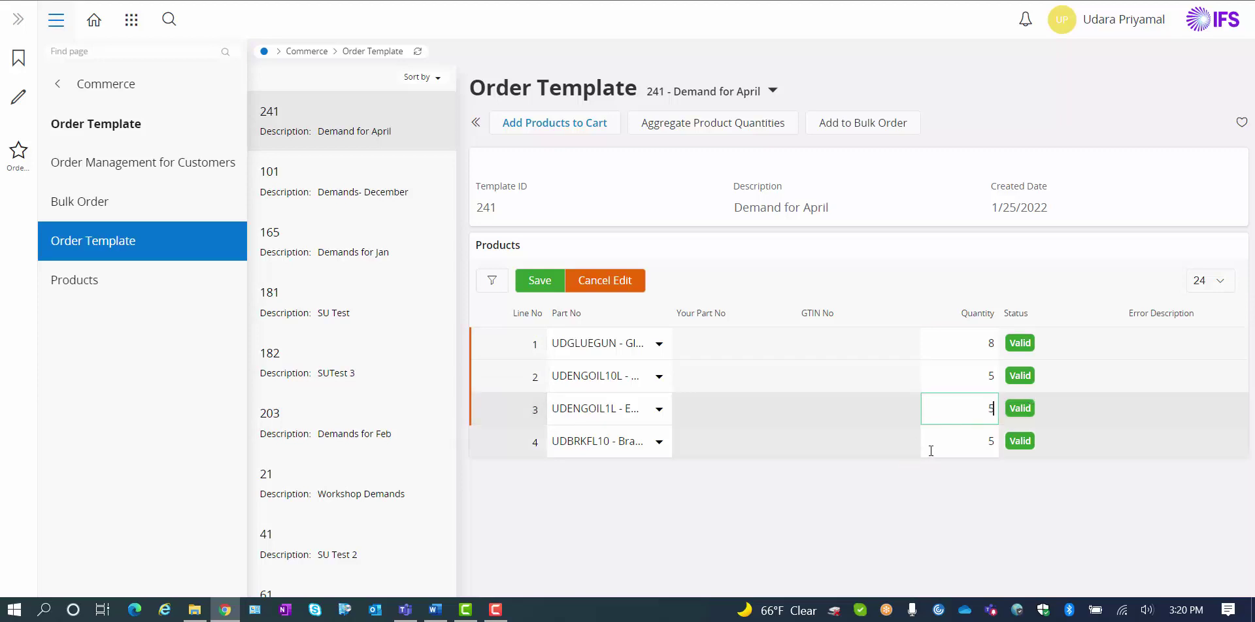
left_click(548, 283)
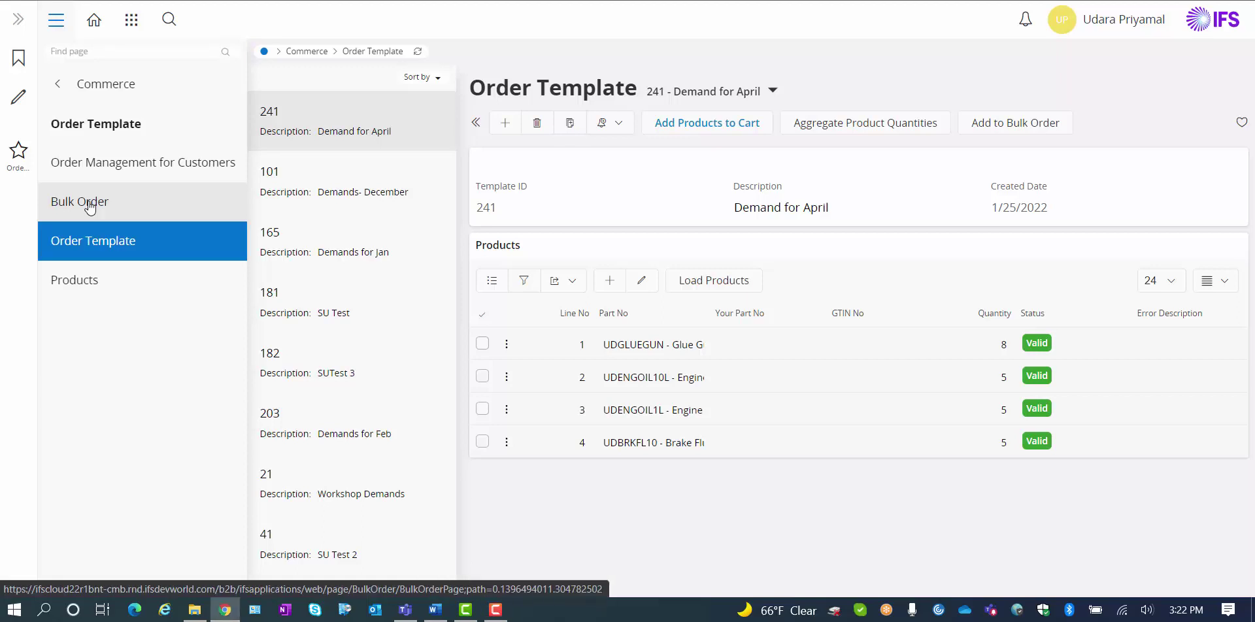
In Bulk Orders, discard an accidental new order, then open Load Products for order 204.
left_click(90, 207)
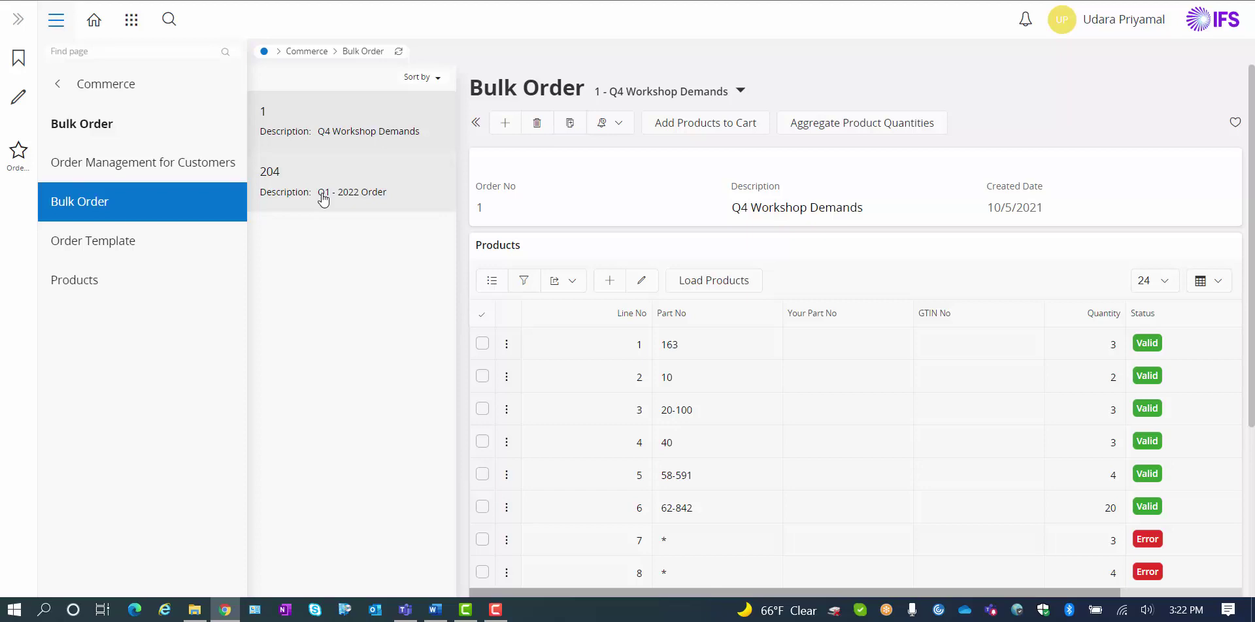
left_click(505, 123)
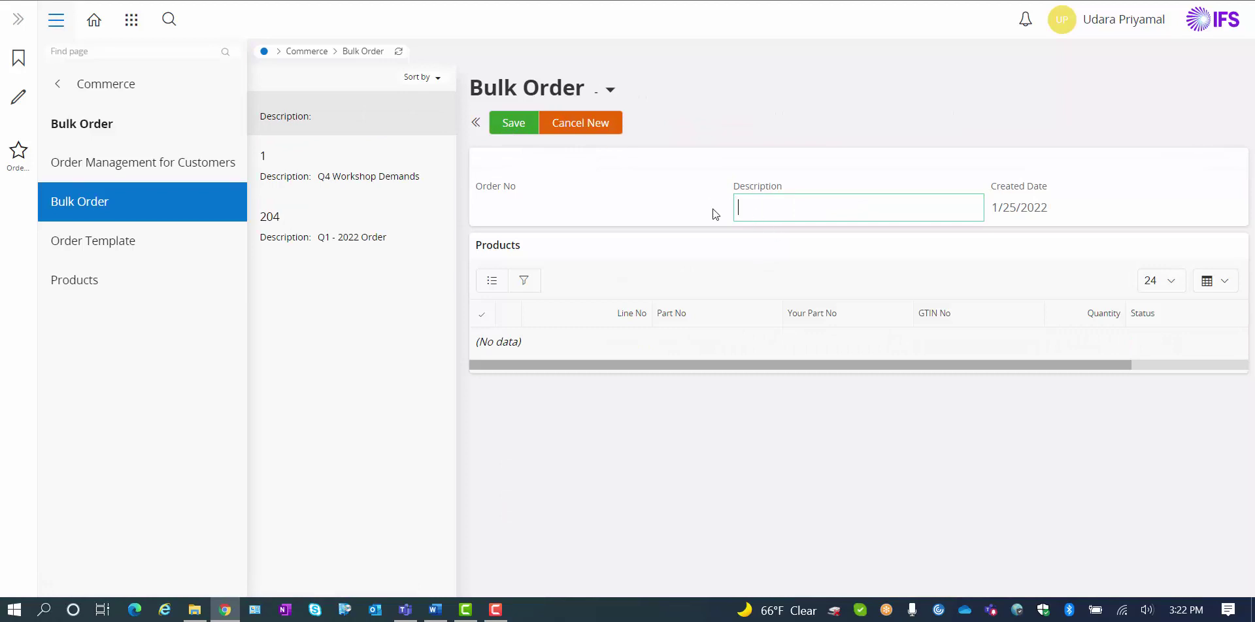
left_click(580, 123)
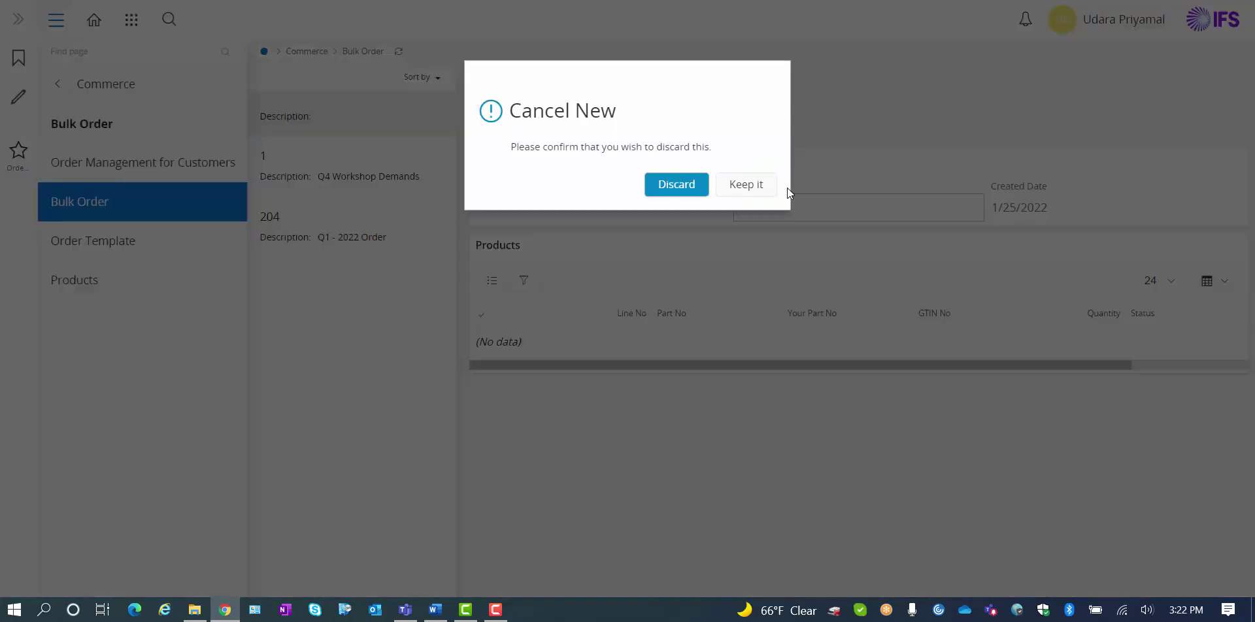
left_click(692, 186)
left_click(306, 195)
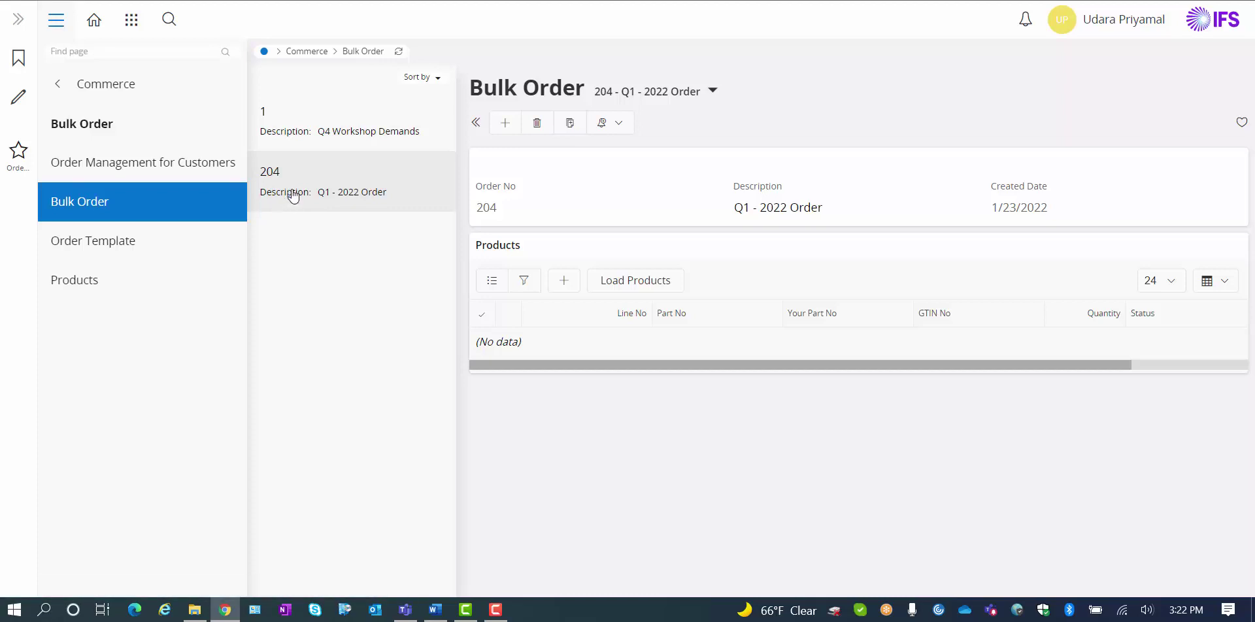
left_click(631, 281)
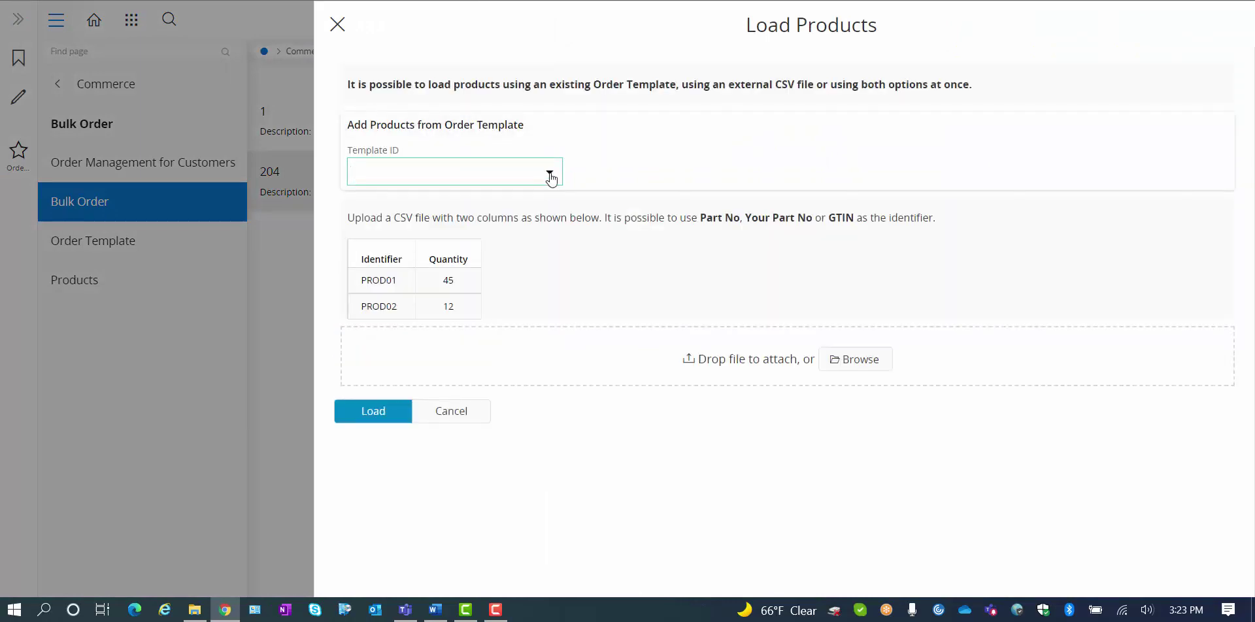
Load the four products from template 165, Demands for Jan, into bulk order 204.
left_click(551, 176)
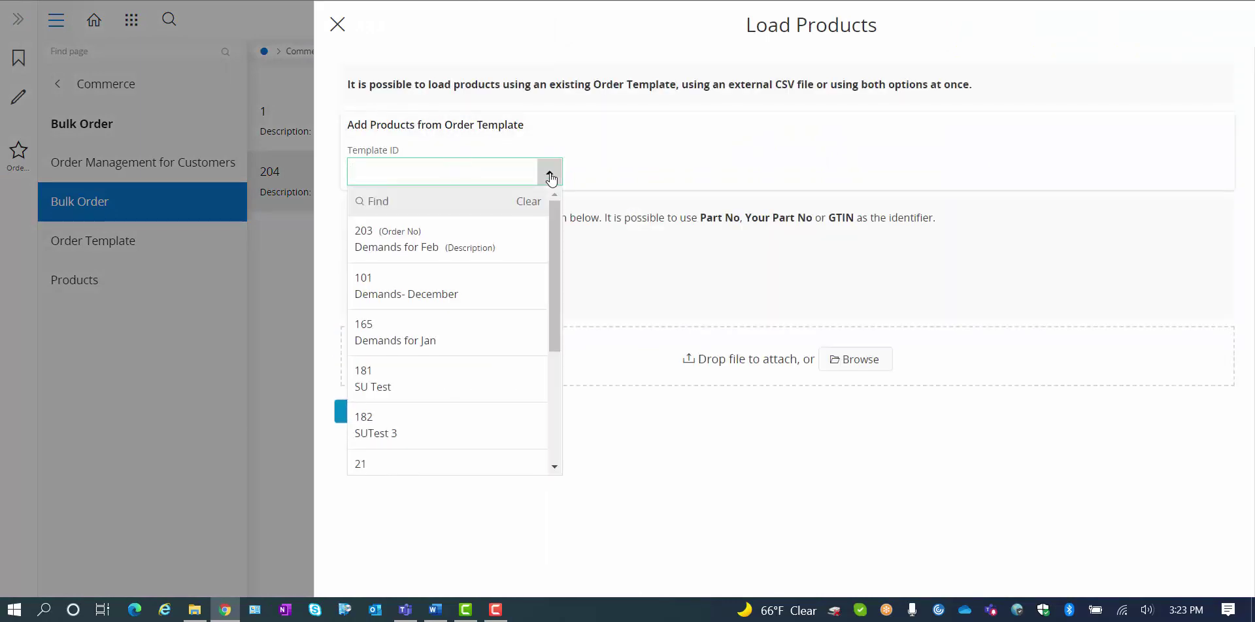
left_click(499, 337)
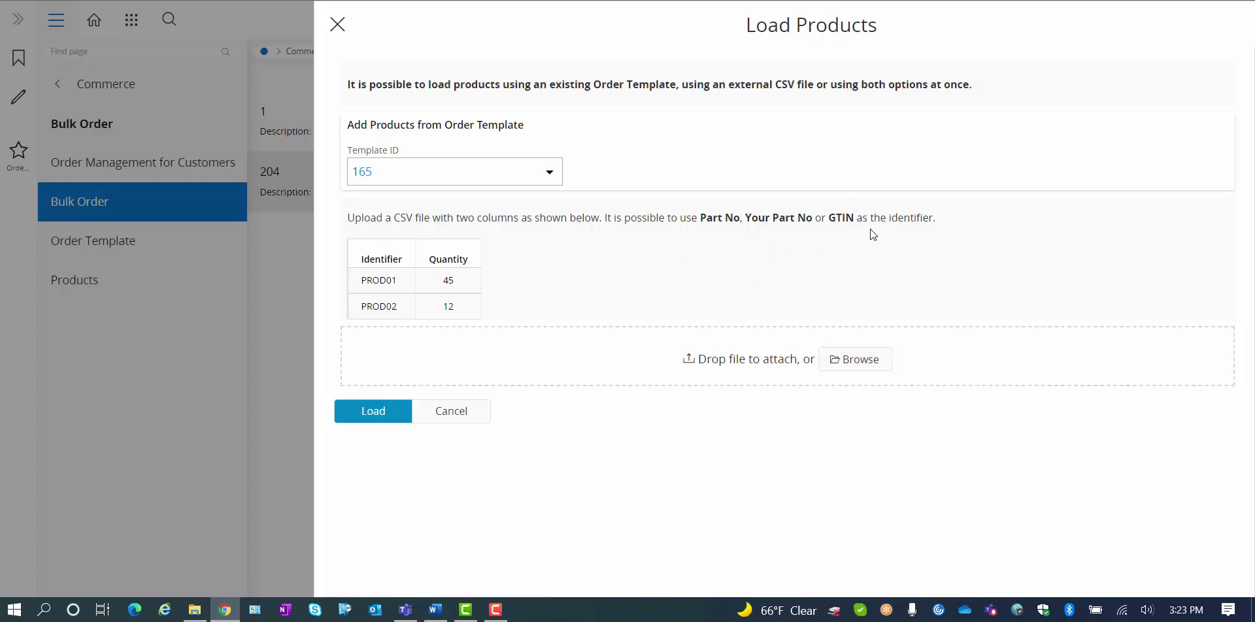
left_click(365, 417)
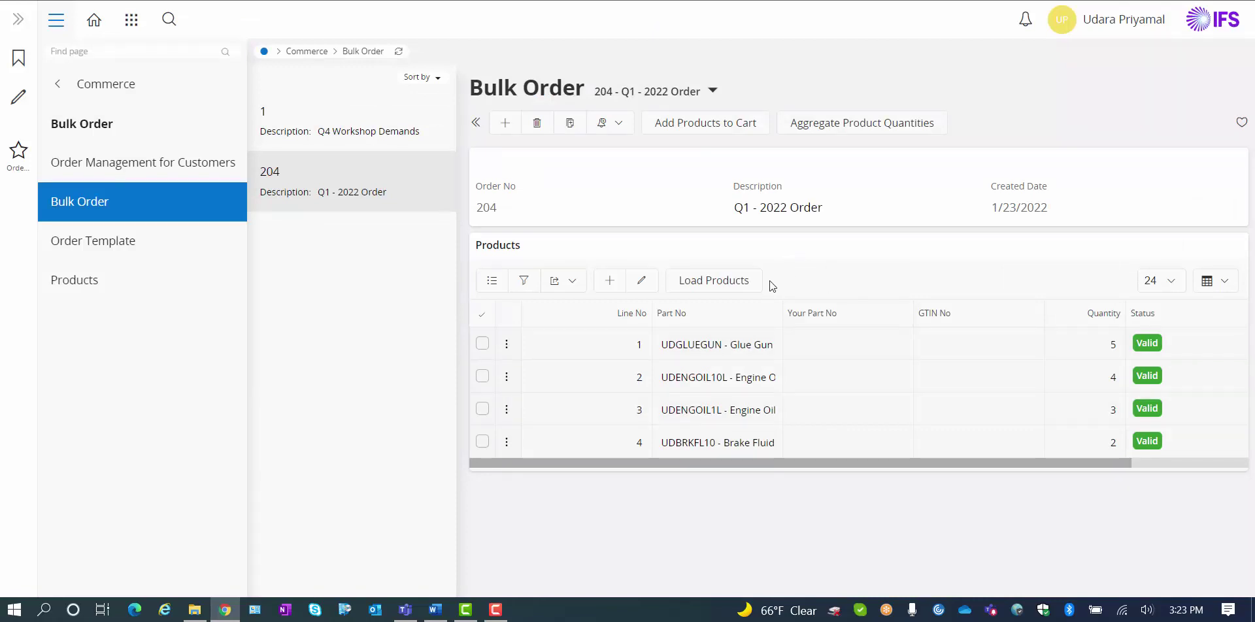
Load the products from template 203, Demands for Feb, into bulk order 204.
left_click(703, 287)
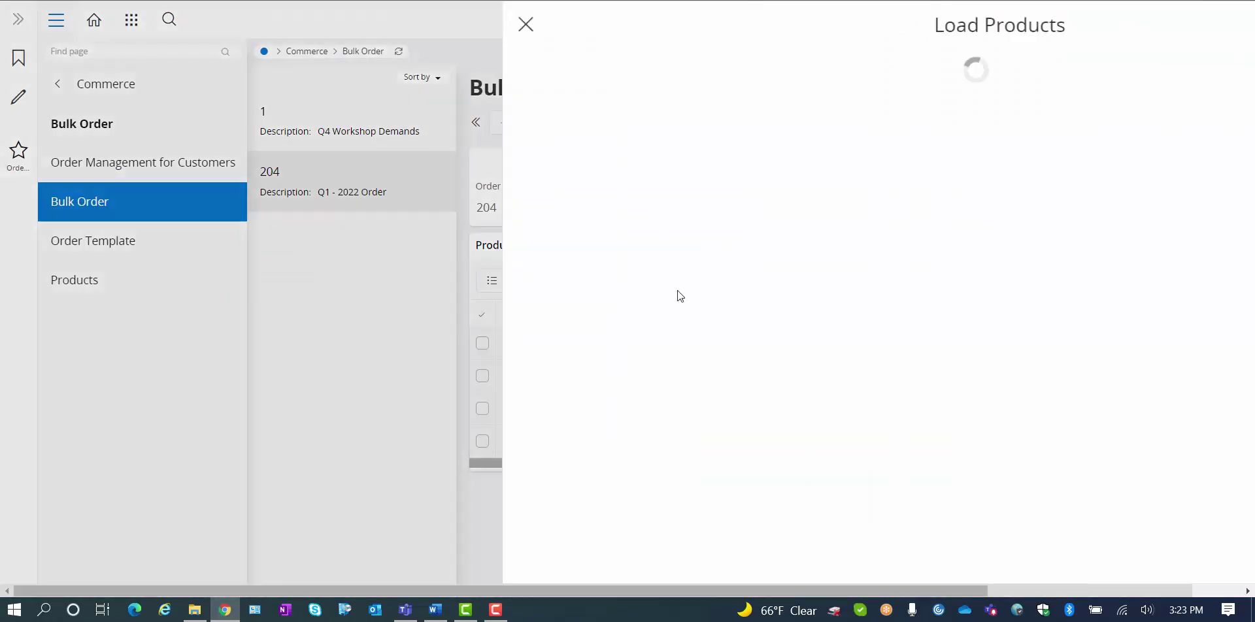
left_click(550, 173)
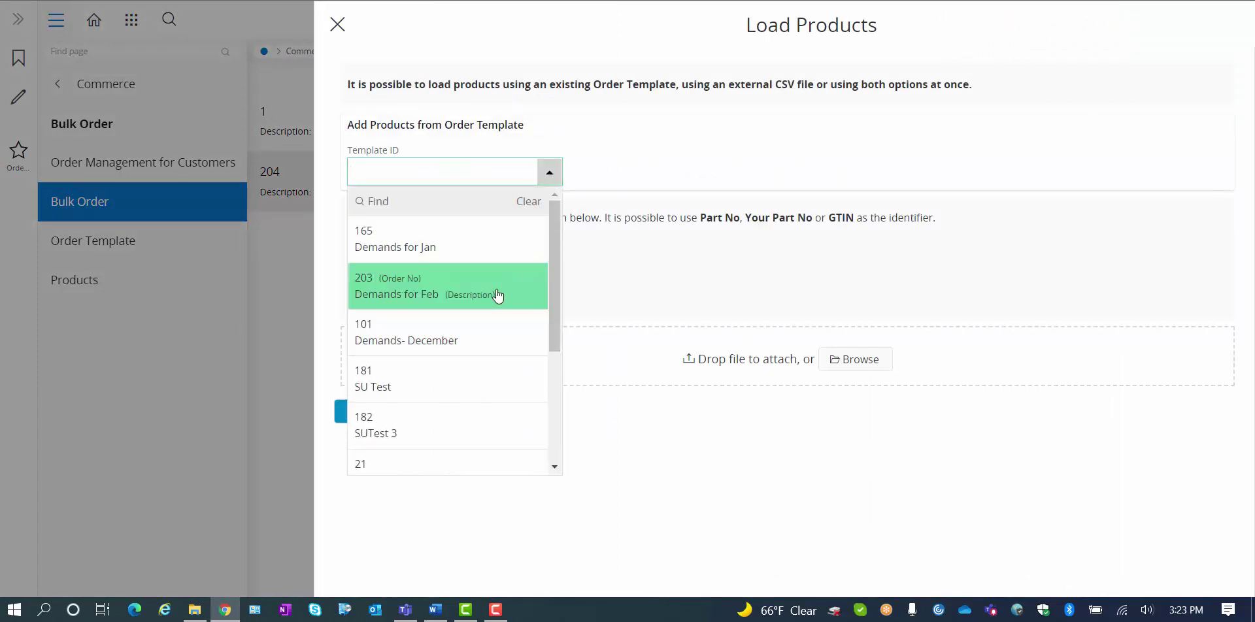
left_click(499, 291)
left_click(379, 412)
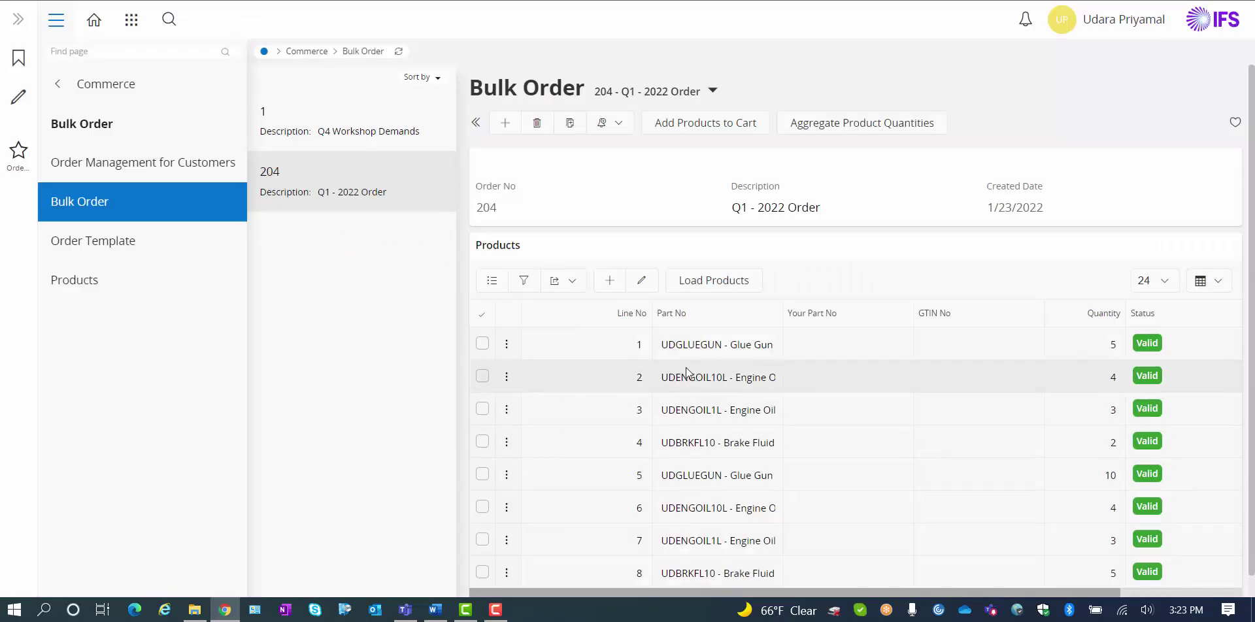
Load the products from template 241, bringing the order to eight lines.
scroll(643, 423, "up", 1)
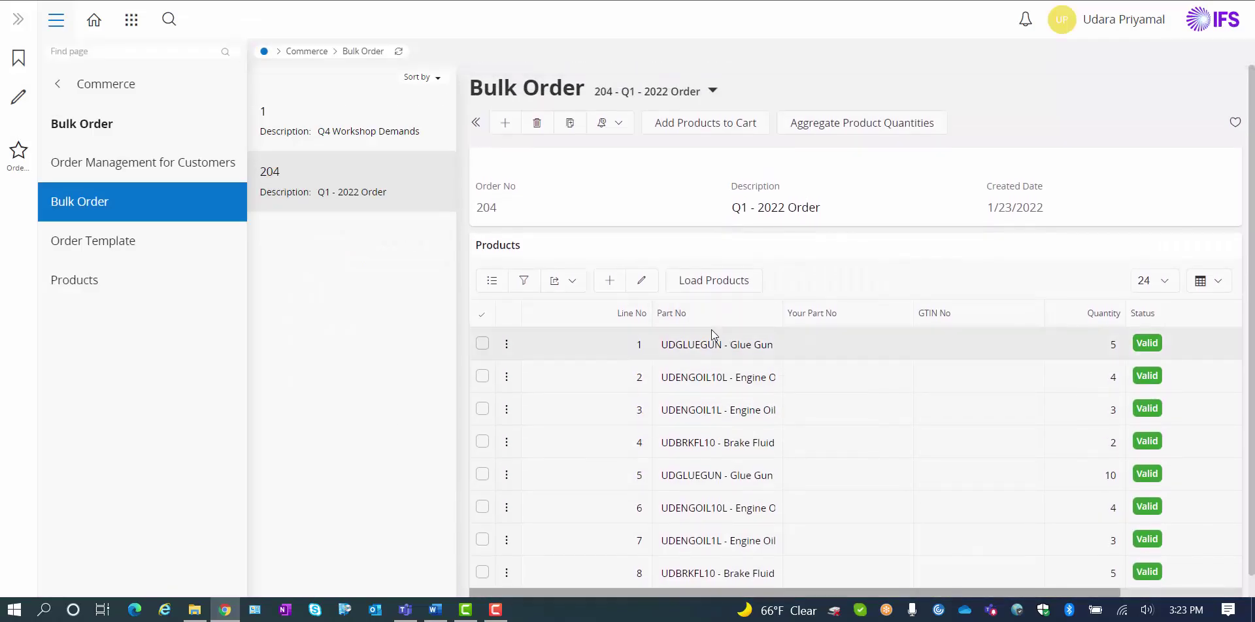
left_click(713, 281)
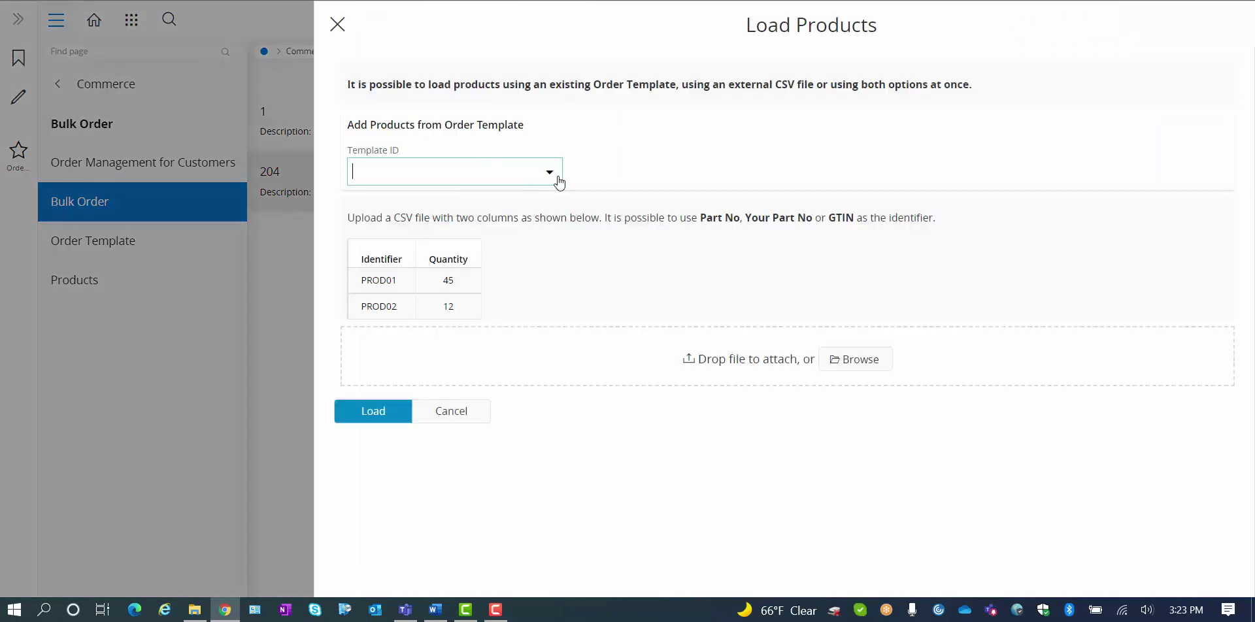
left_click(557, 176)
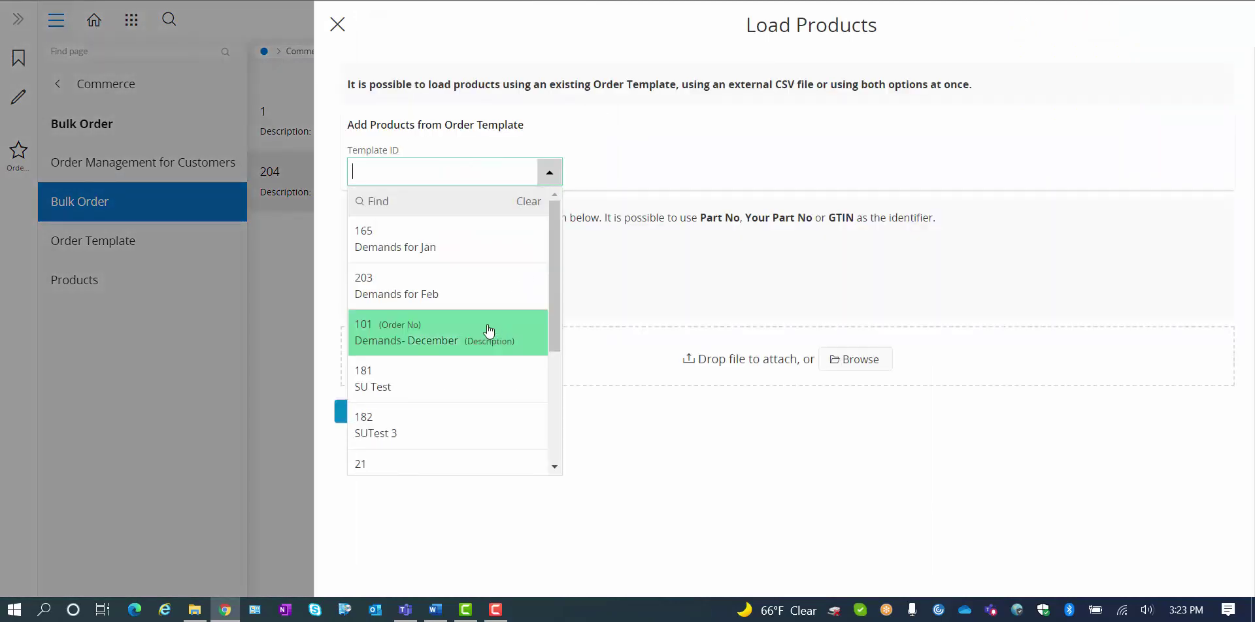
scroll(489, 331, "down", 3)
left_click(489, 330)
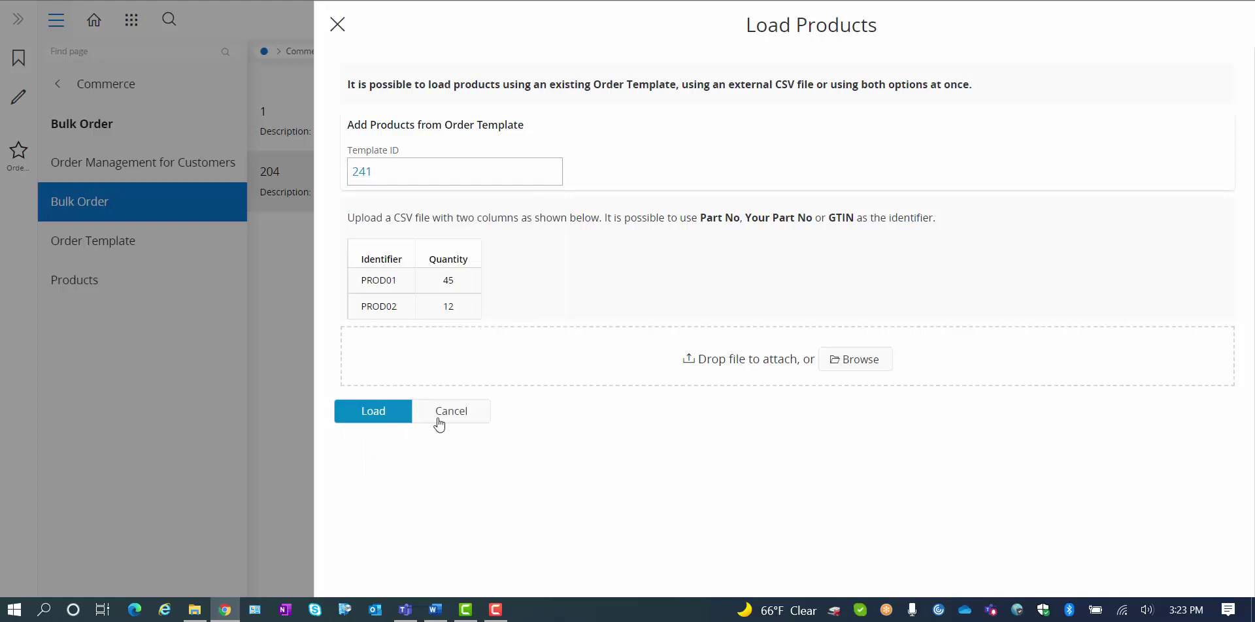
left_click(385, 419)
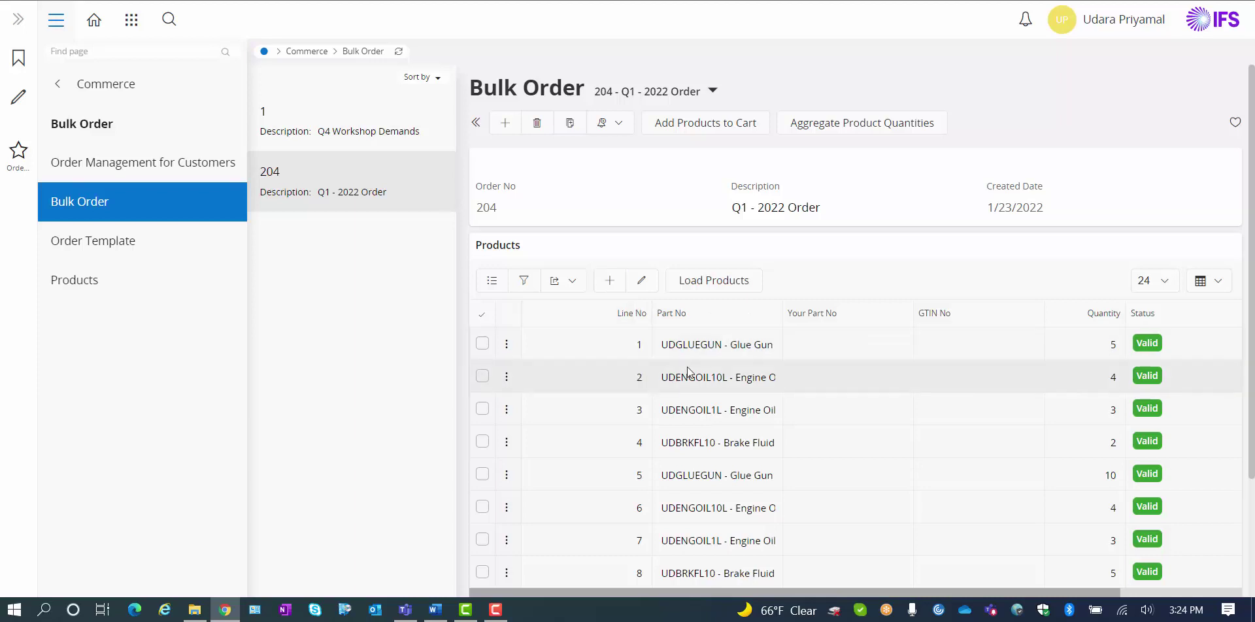
Aggregate the eight lines into four: UDENGOIL1L 11, UDGLUEGUN 23, UDBRKFL10 12, UDENGOIL10L 13.
scroll(798, 399, "down", 3)
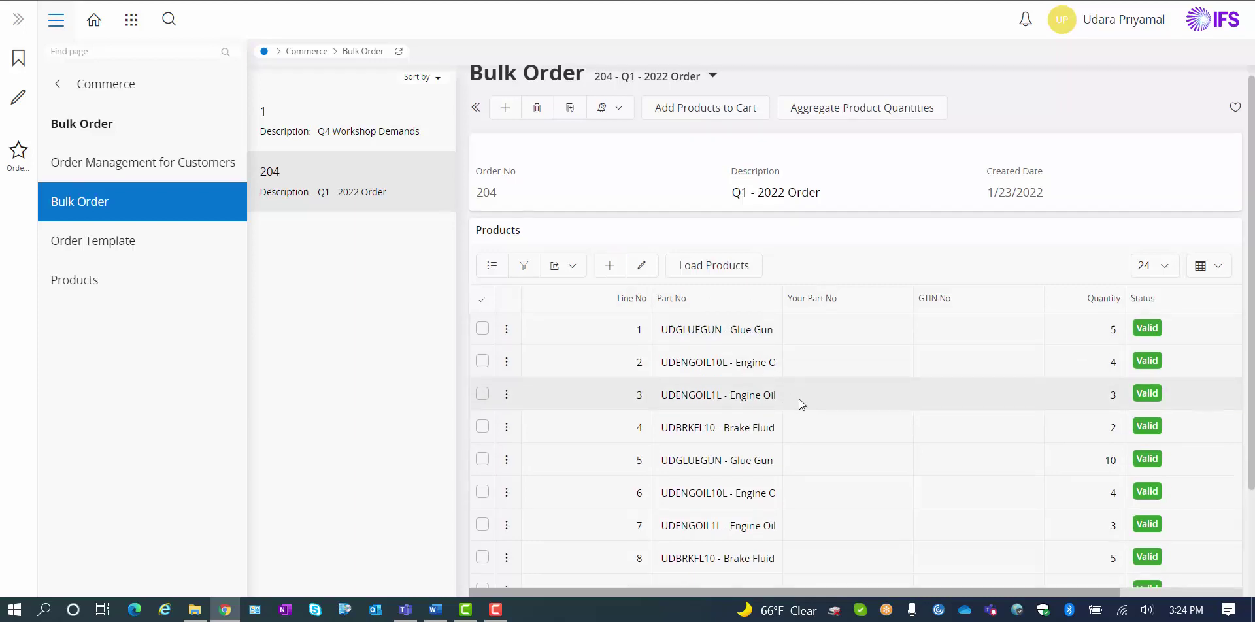
scroll(799, 399, "up", 3)
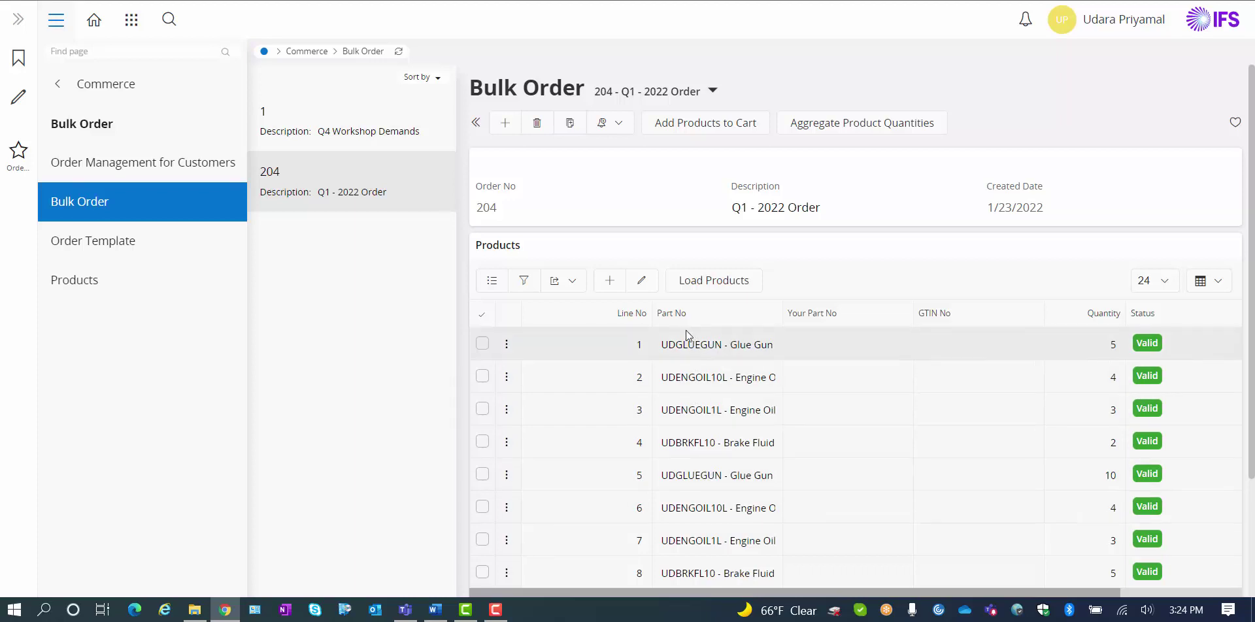
scroll(691, 488, "down", 3)
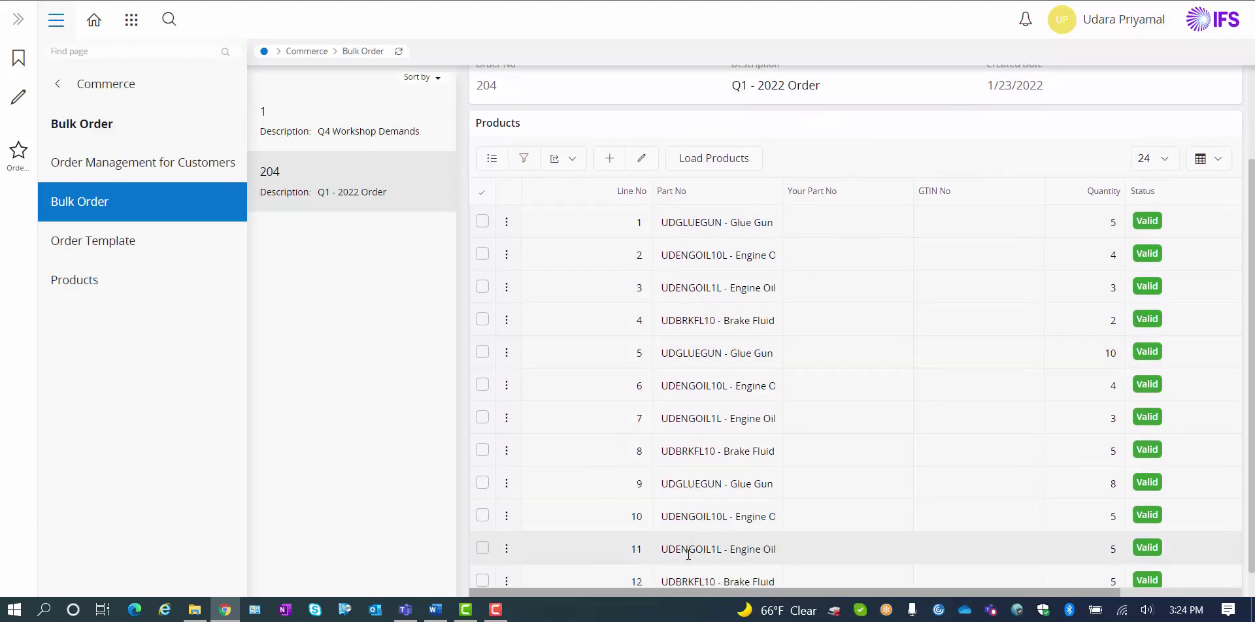
scroll(699, 336, "up", 3)
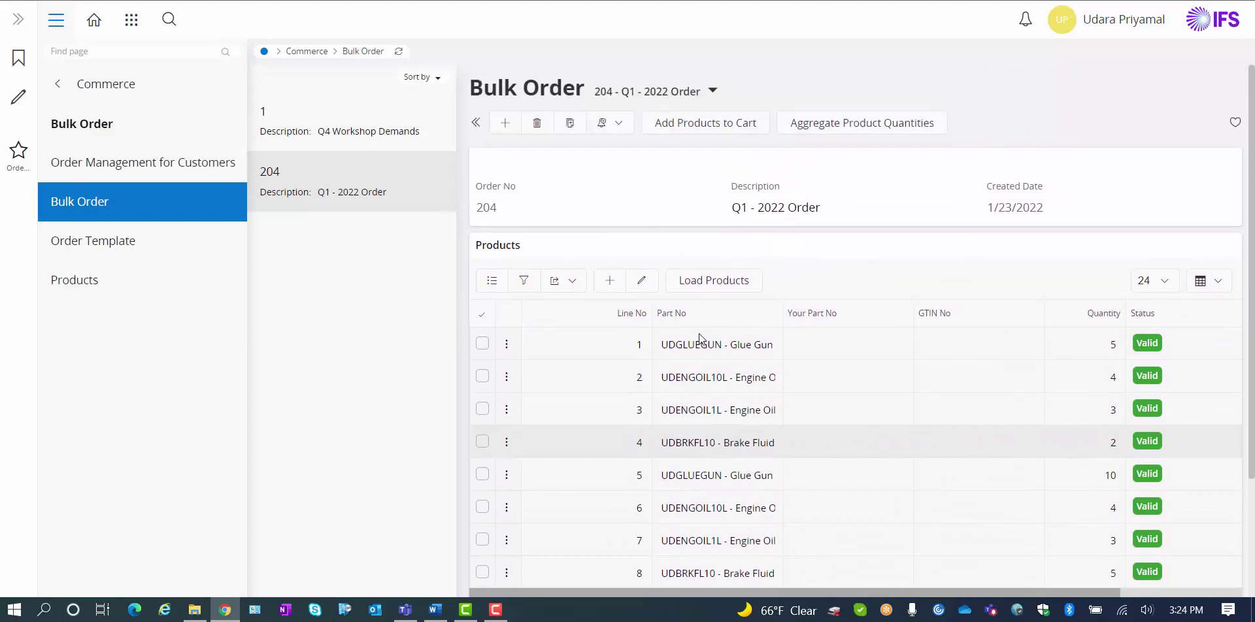
left_click(829, 128)
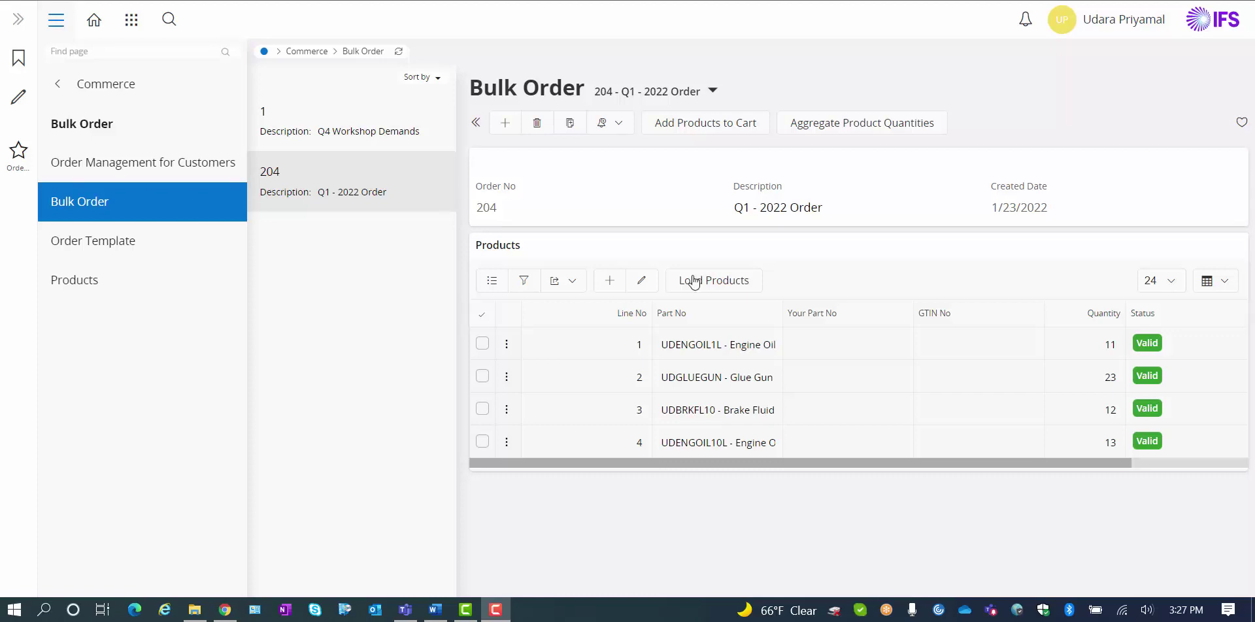
Send the four products to the cart and save them as template 'Q1 - 2022 Order'.
left_click(686, 129)
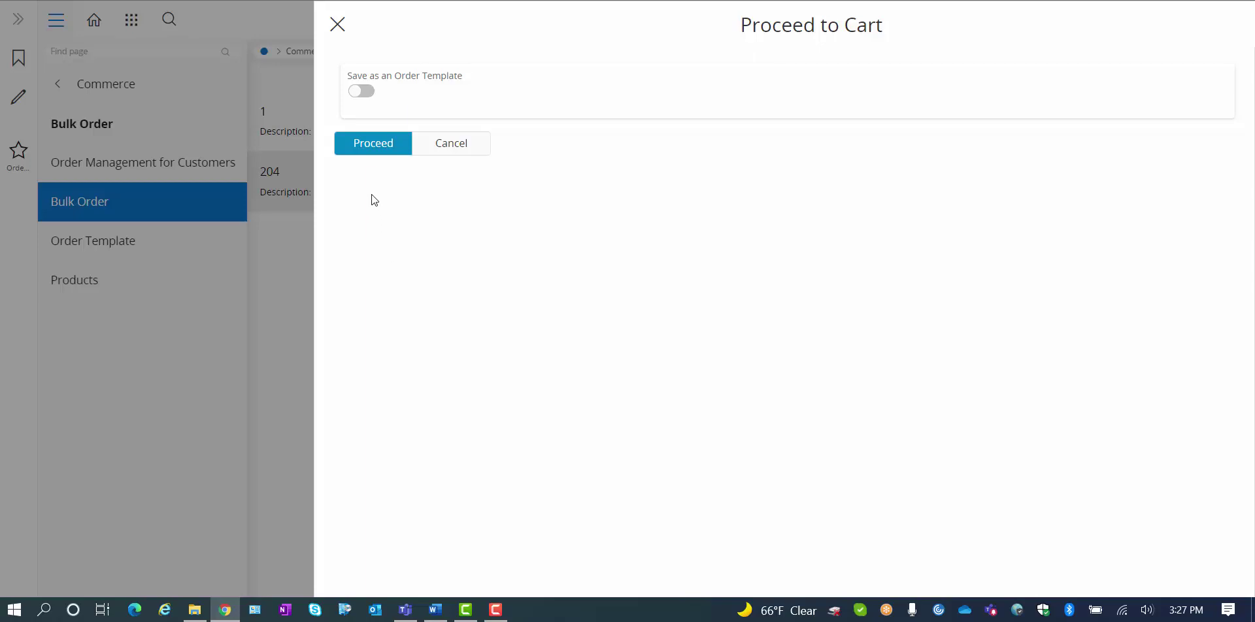
left_click(359, 92)
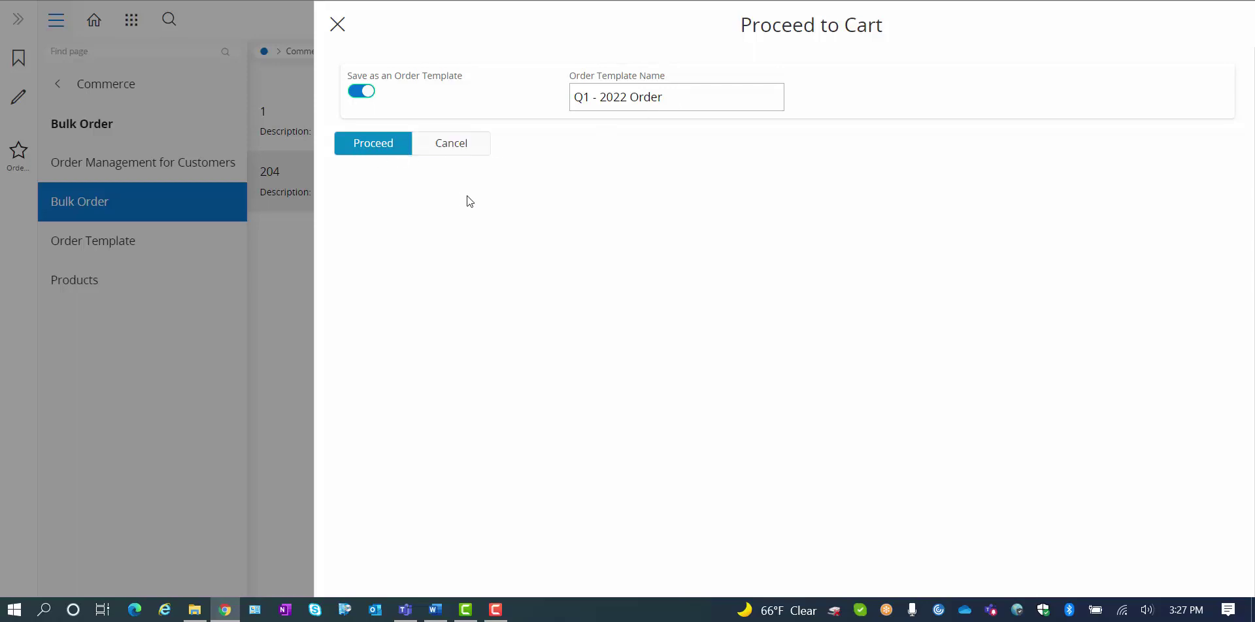
left_click(454, 151)
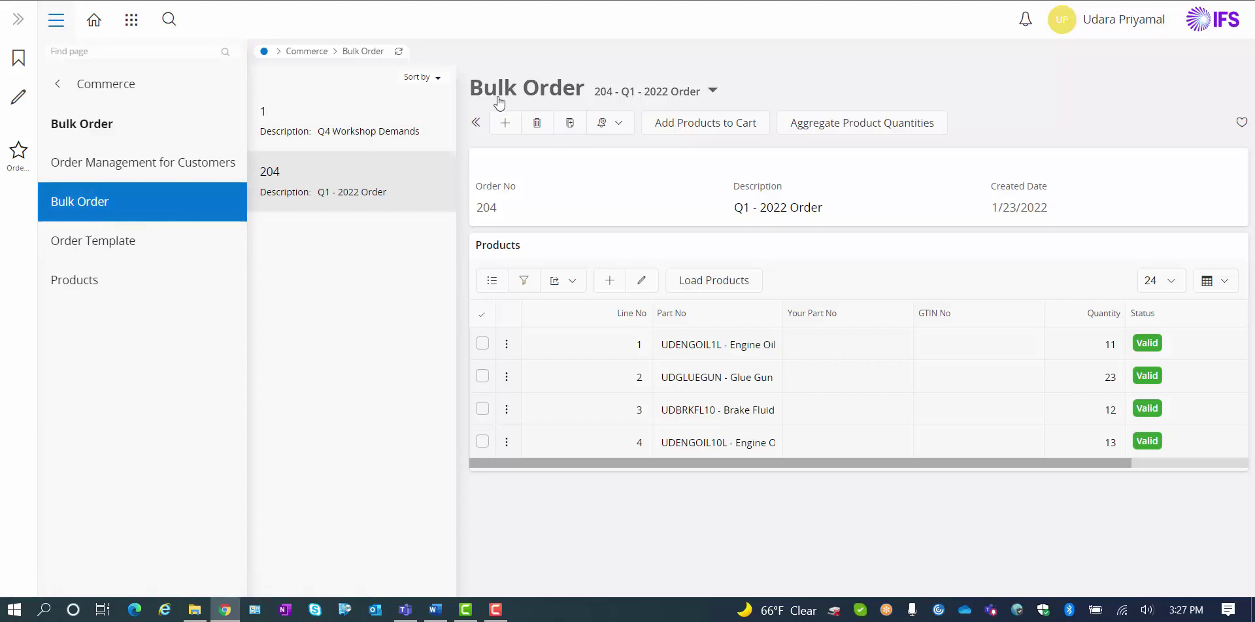
Open bulk order 1, Q4 Workshop Demands, and review its fifteen lines, including Error lines 7–9.
left_click(352, 132)
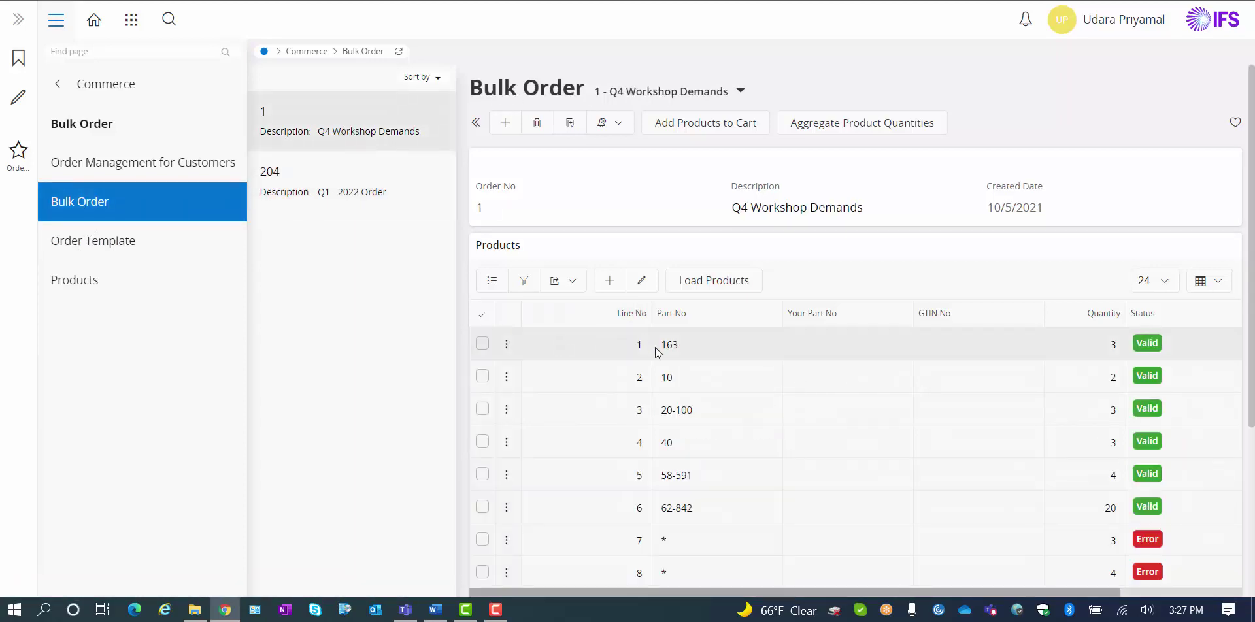
scroll(657, 354, "down", 1)
scroll(656, 353, "down", 3)
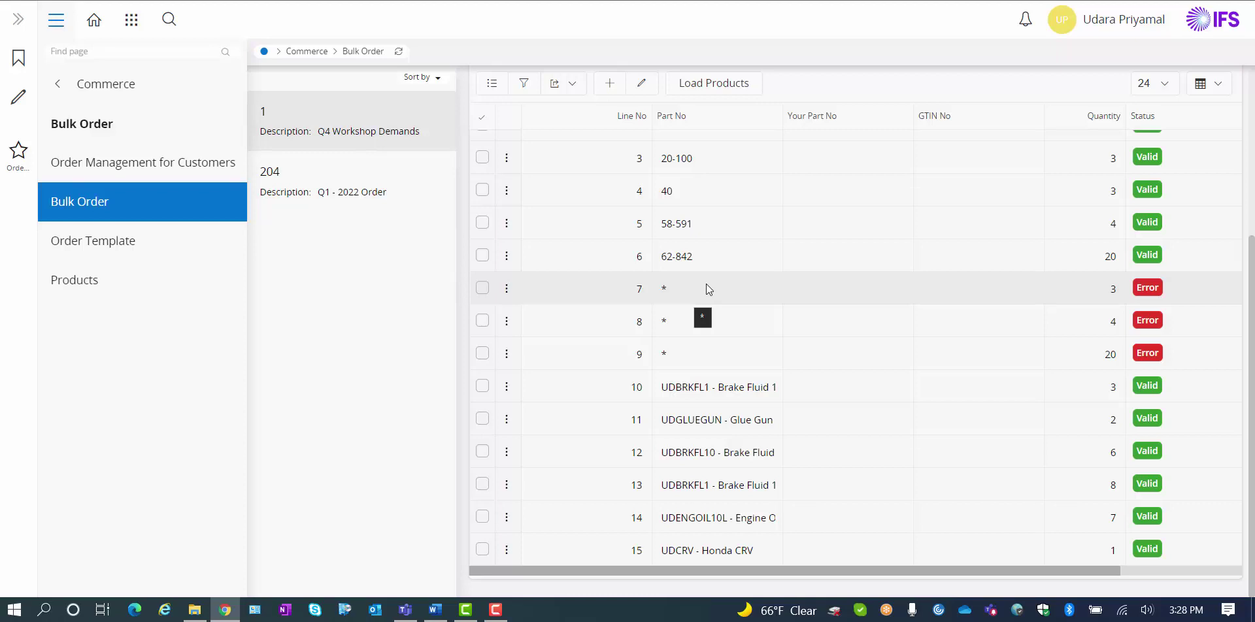
scroll(740, 299, "up", 2)
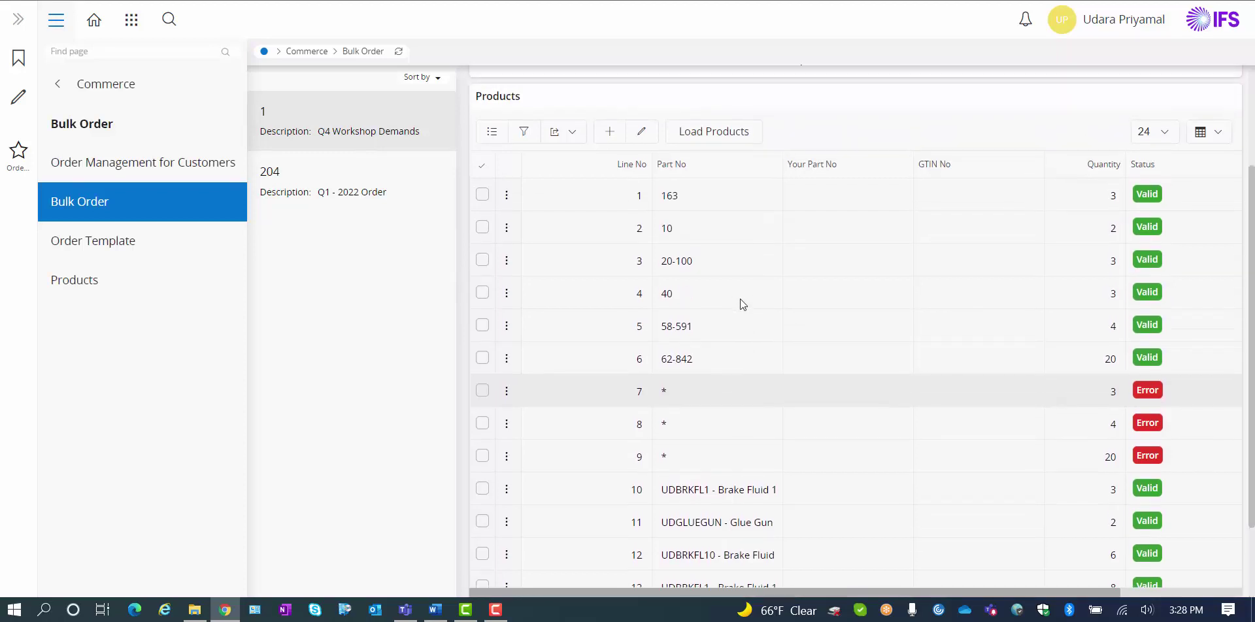
scroll(740, 304, "down", 2)
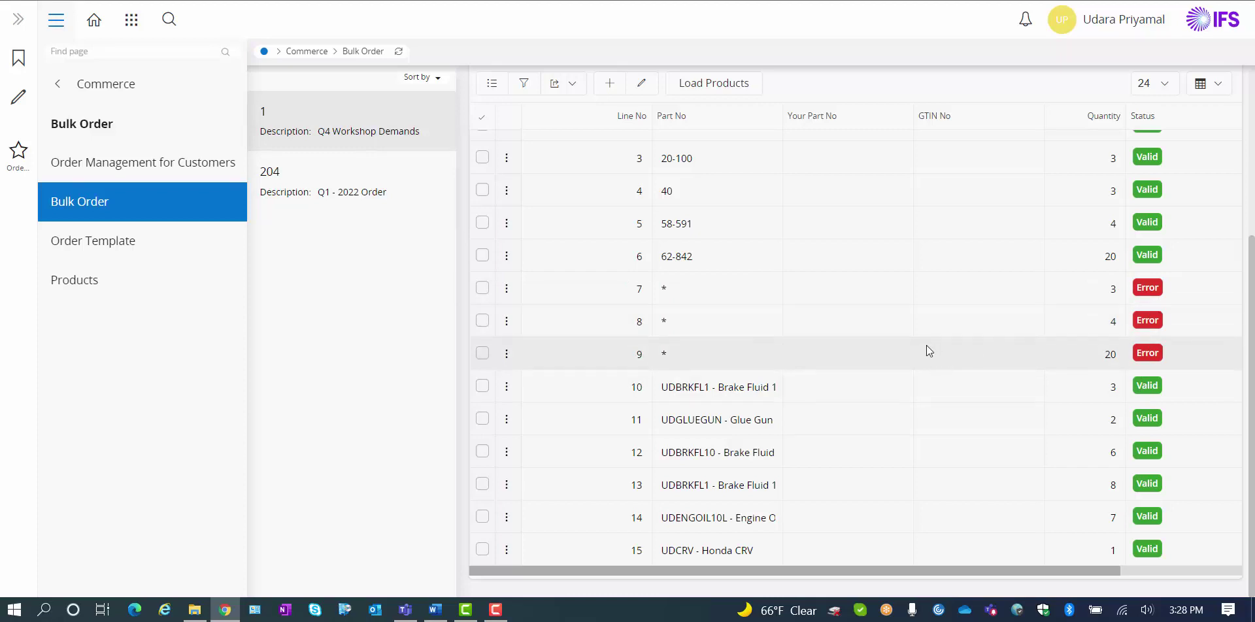
scroll(878, 336, "up", 1)
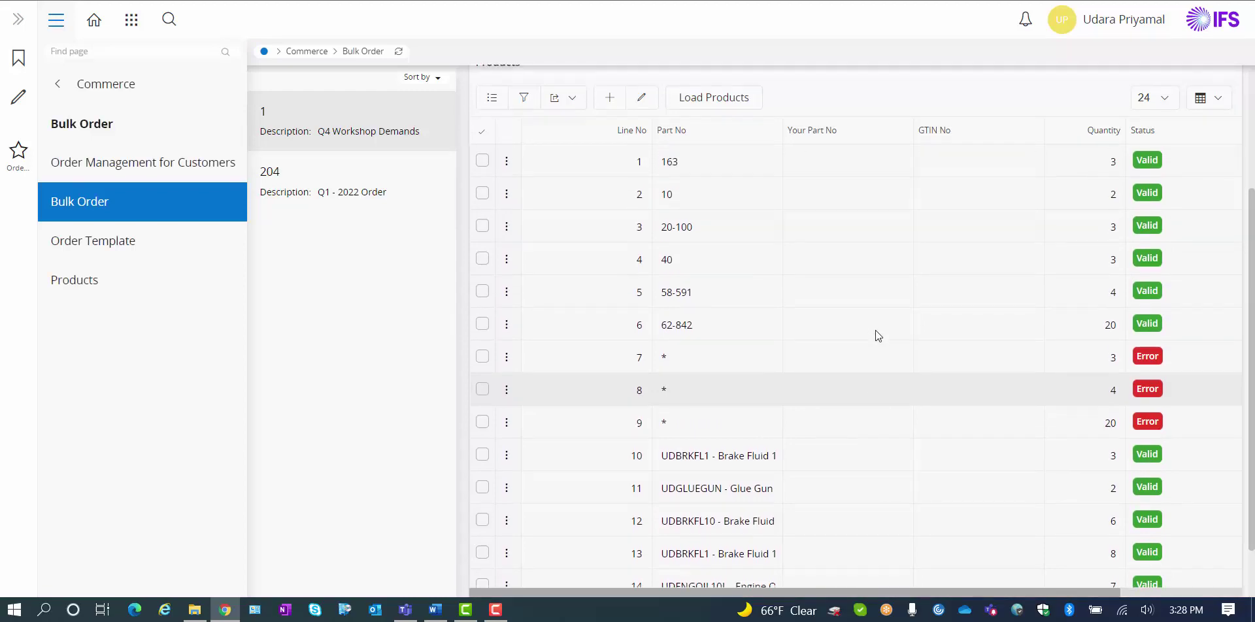
scroll(876, 333, "up", 1)
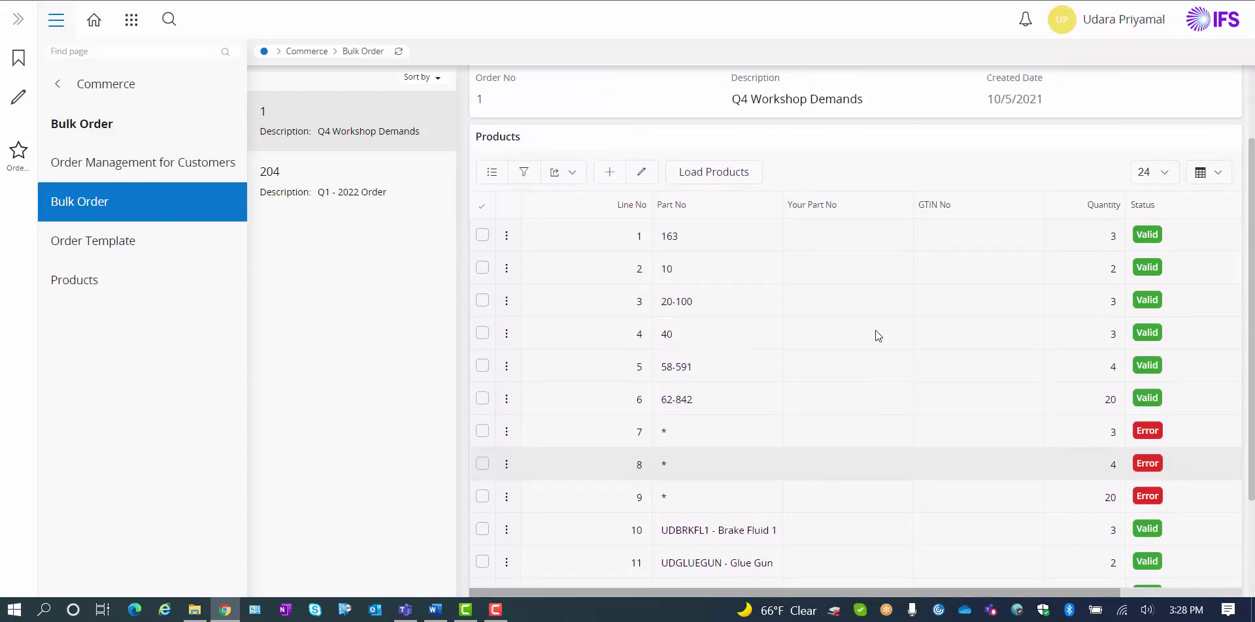